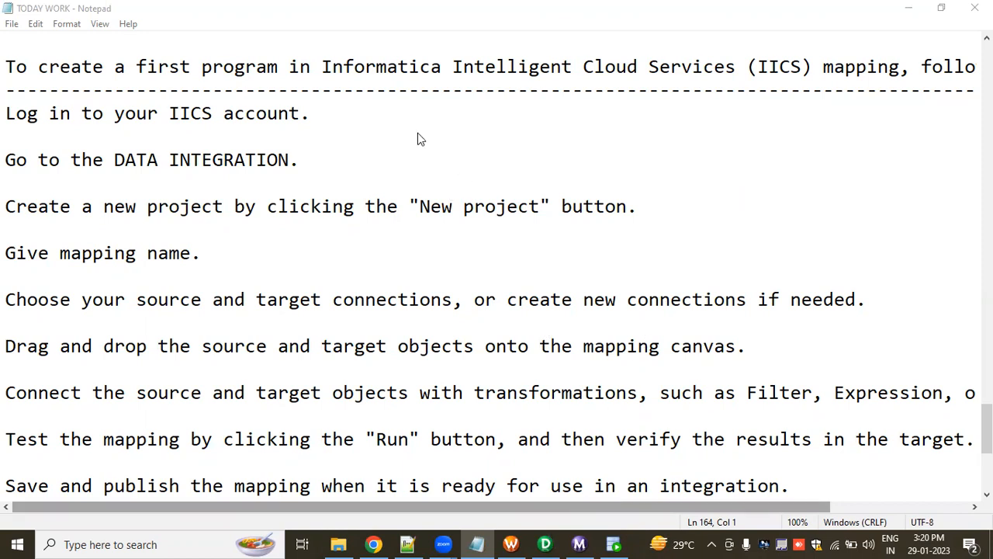
Switch to PowerCenter Designer and review the TASKS source definition, the TASKS target definition and the m_TASKS mapping.
key("alt+Tab")
left_click(319, 89)
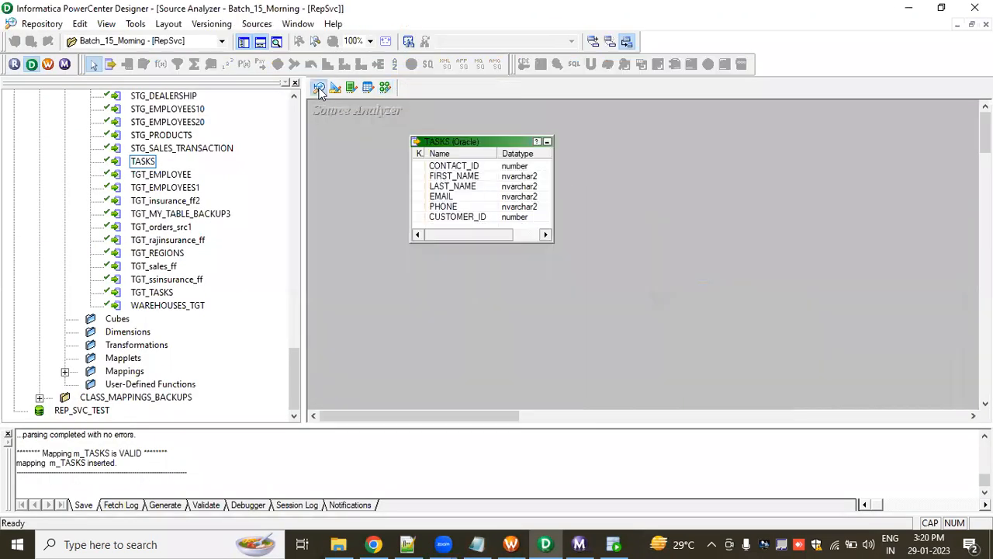
left_click_drag(390, 122, 597, 284)
left_click_drag(374, 125, 599, 264)
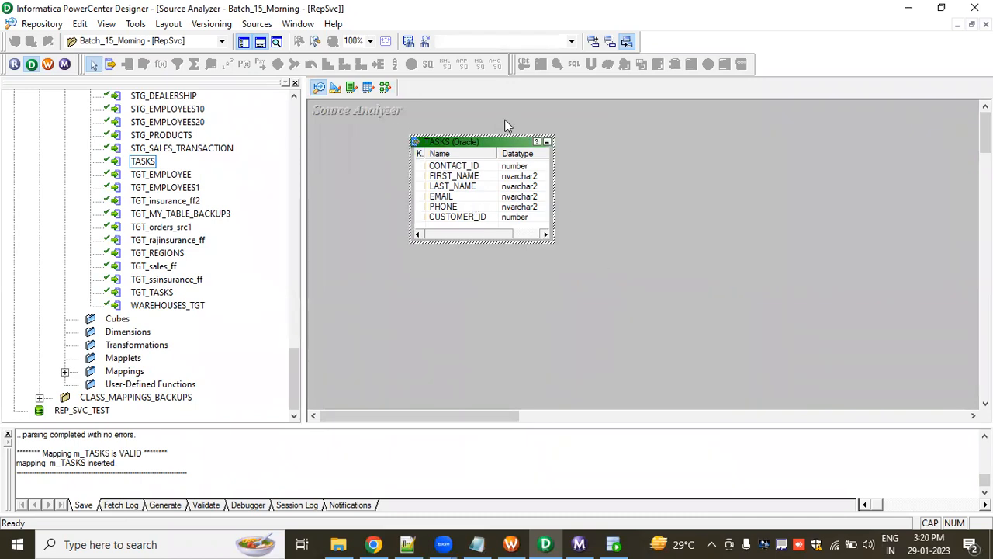
left_click(336, 87)
left_click_drag(391, 155, 593, 311)
left_click_drag(390, 161, 607, 322)
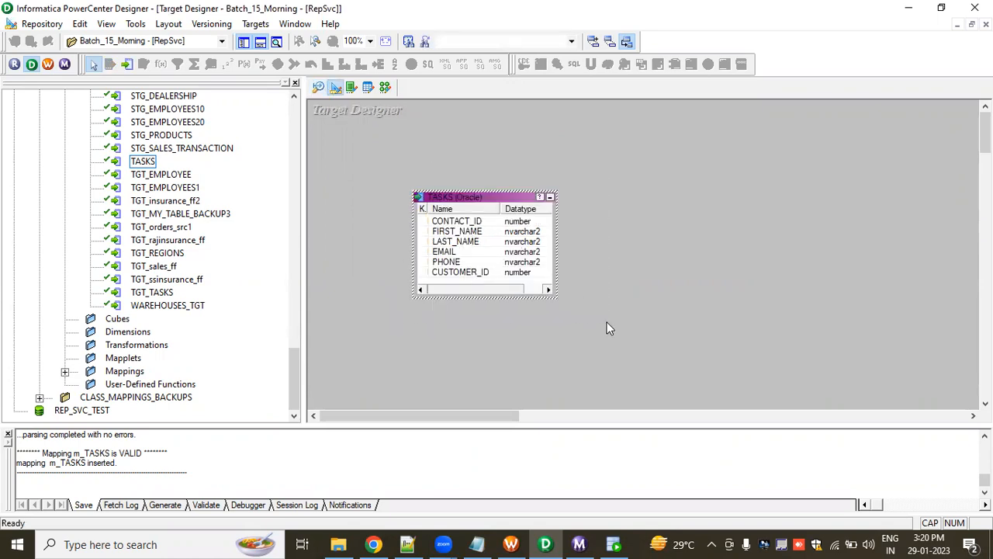
left_click(386, 87)
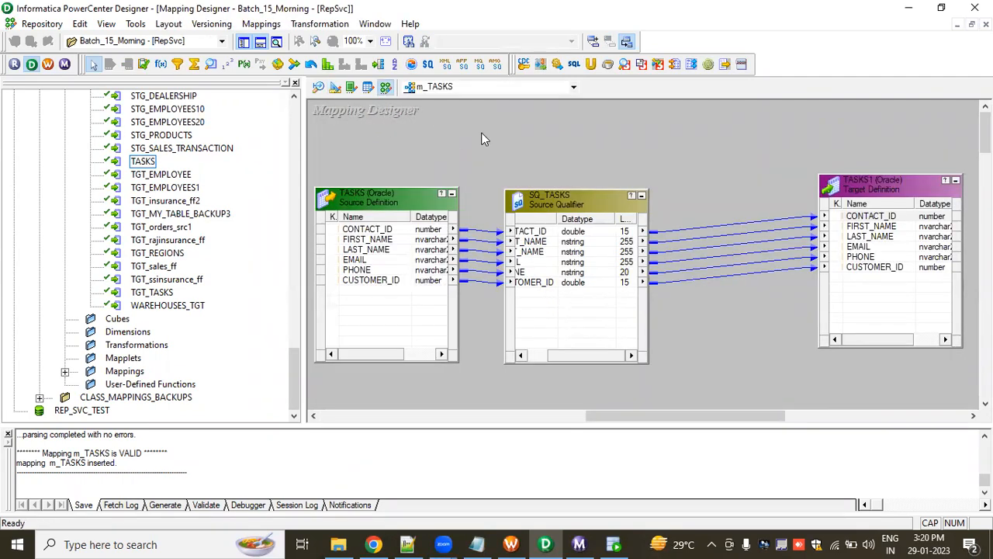
left_click_drag(701, 164, 736, 365)
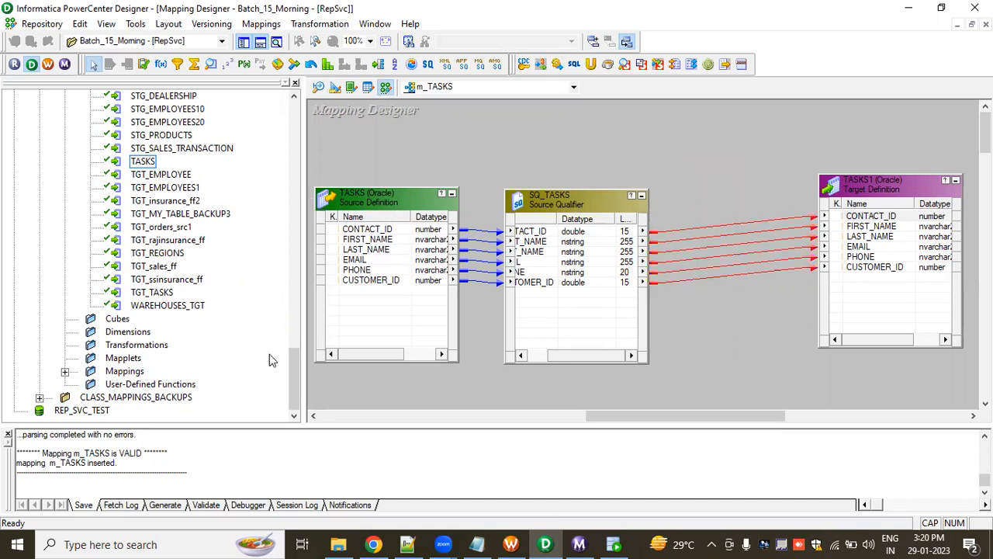
Review the wf_s_m_TASKS workflow in Workflow Manager and its run statistics in Workflow Monitor.
left_click(47, 63)
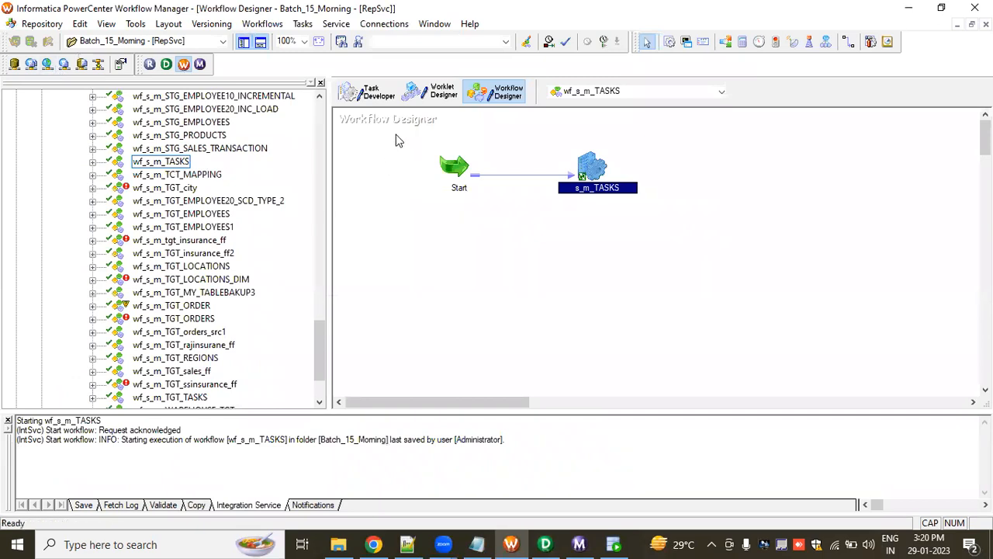
left_click_drag(395, 140, 678, 282)
left_click(594, 177)
left_click(199, 64)
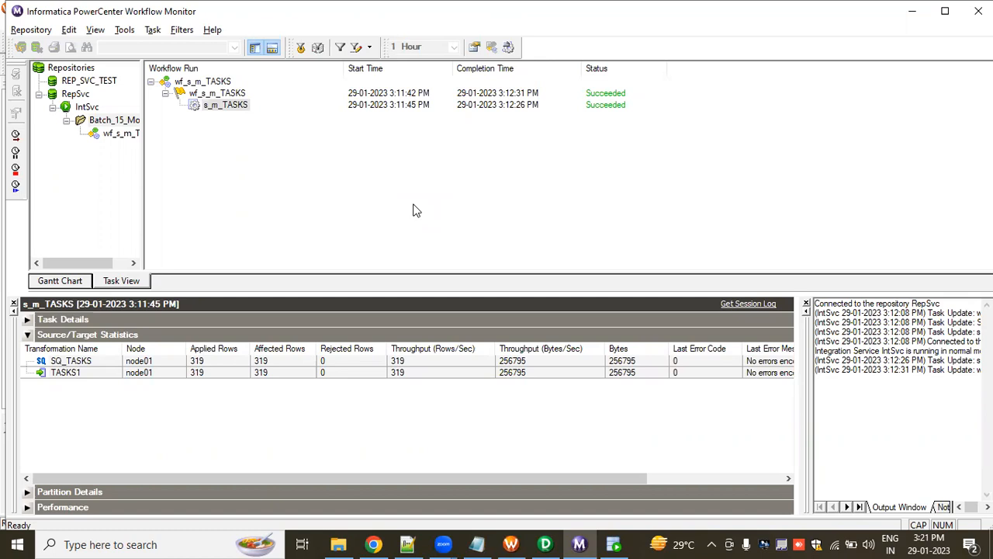
Switch to Informatica Cloud Administrator in Chrome and check the agent service statuses of the DESKTOP-2FJ0L0G runtime environment.
left_click(376, 544)
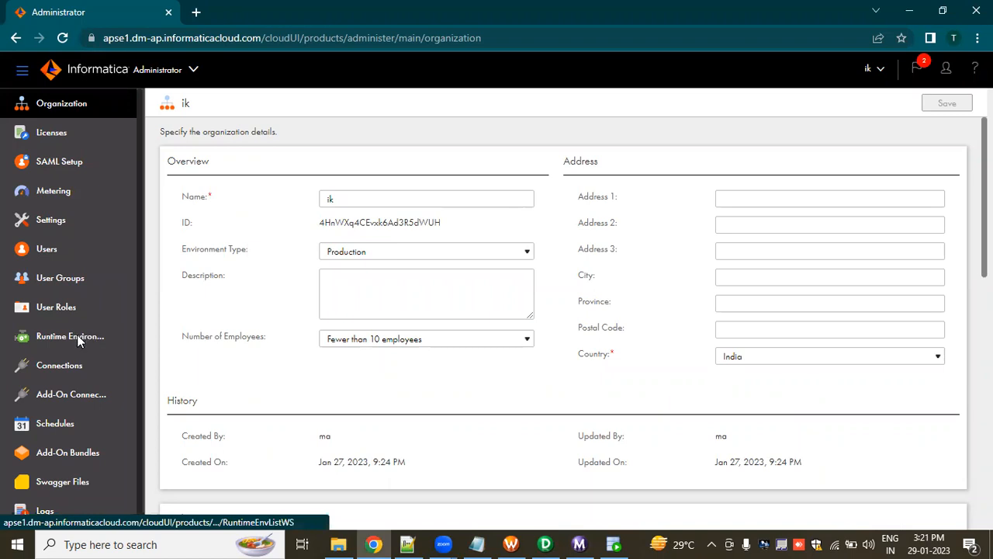
left_click(78, 337)
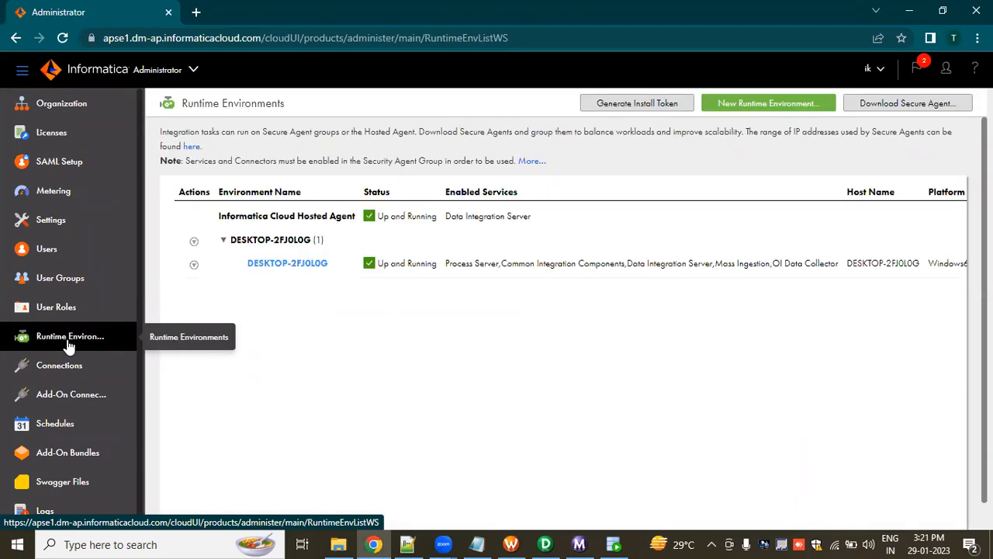
left_click(287, 263)
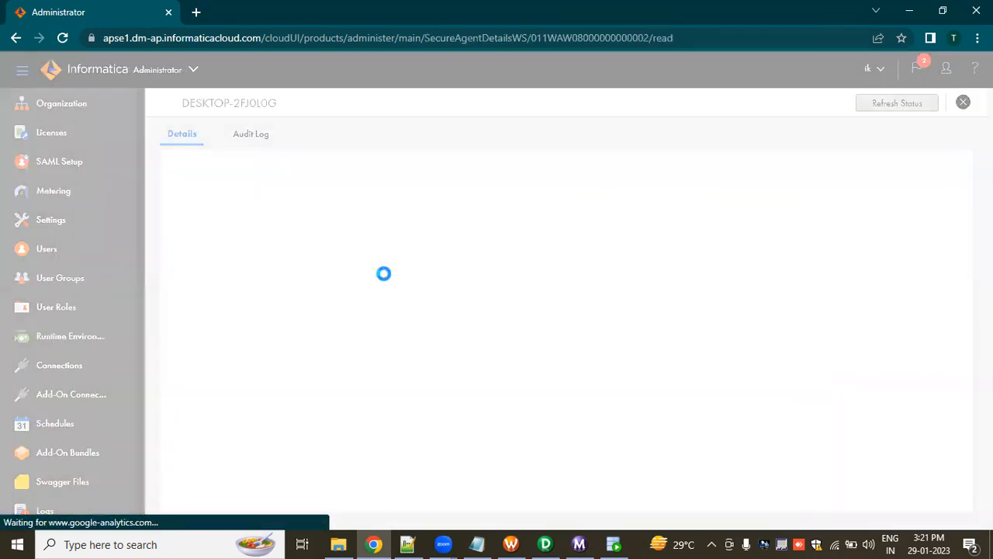
scroll(421, 311, "down", 2)
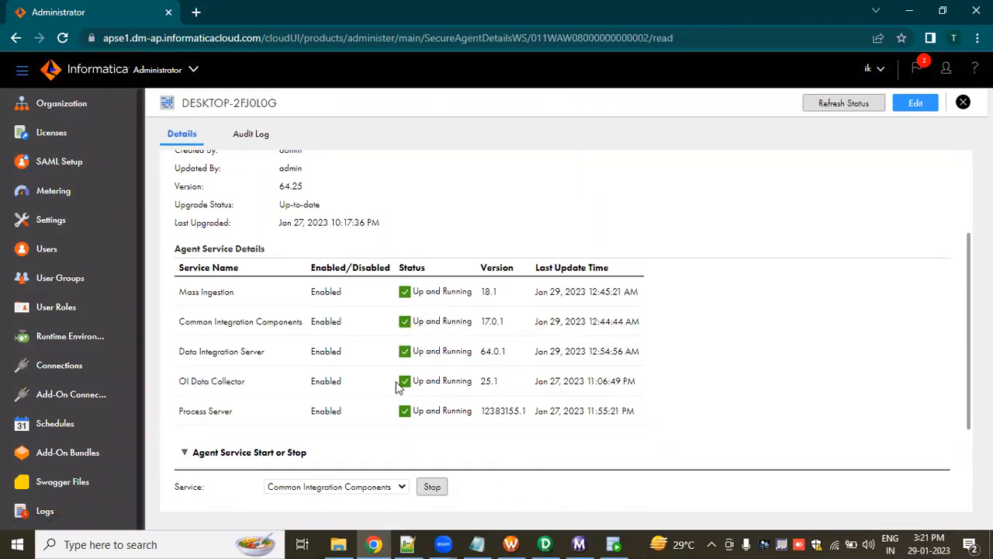
Switch to the Data Integration service and create a new project named MY_PROJECTS.
left_click(195, 69)
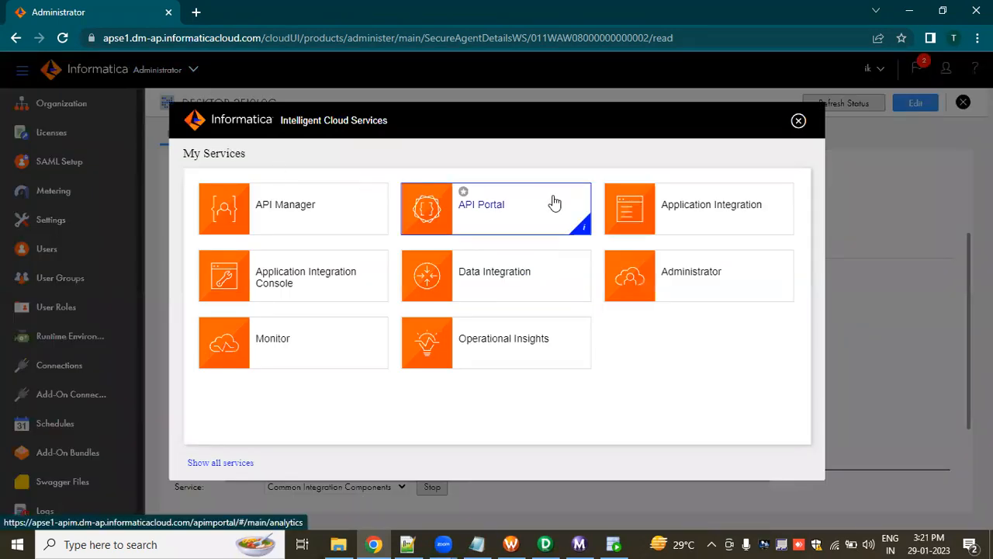
left_click(495, 277)
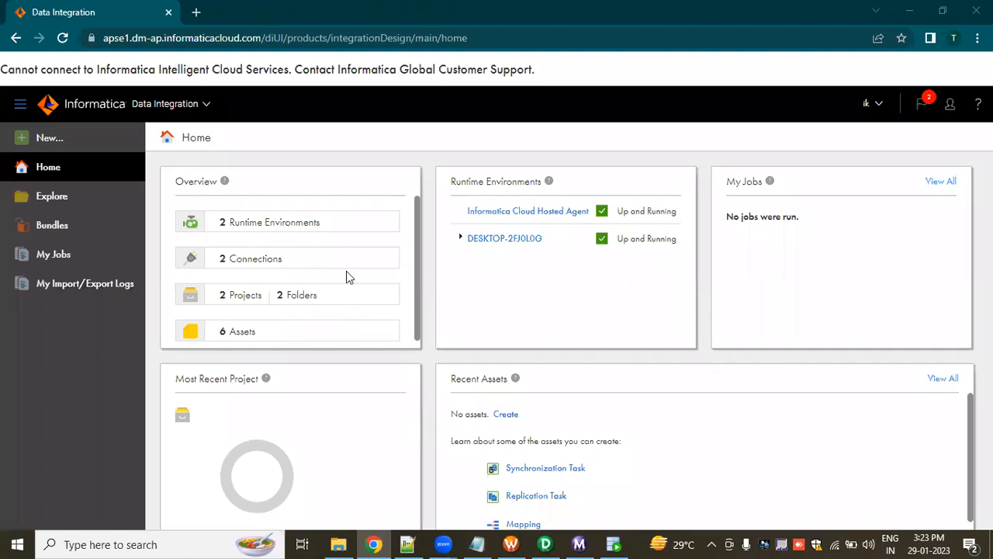
left_click(66, 201)
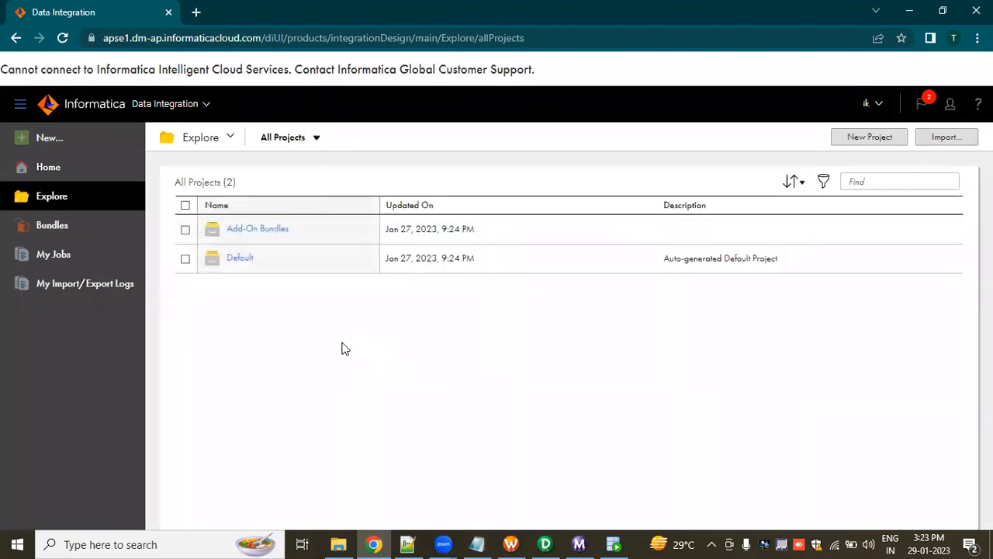
left_click(853, 140)
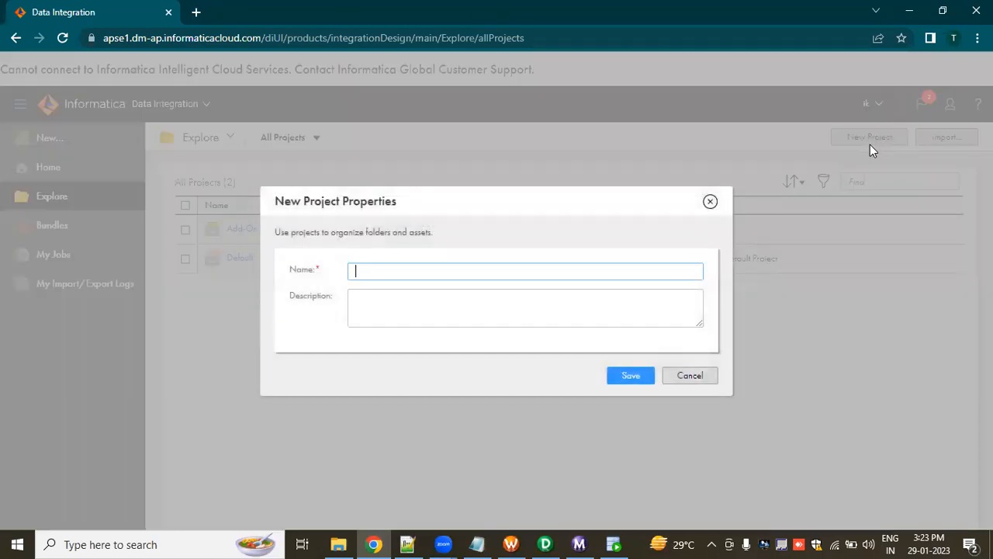
type("M")
left_click(423, 273)
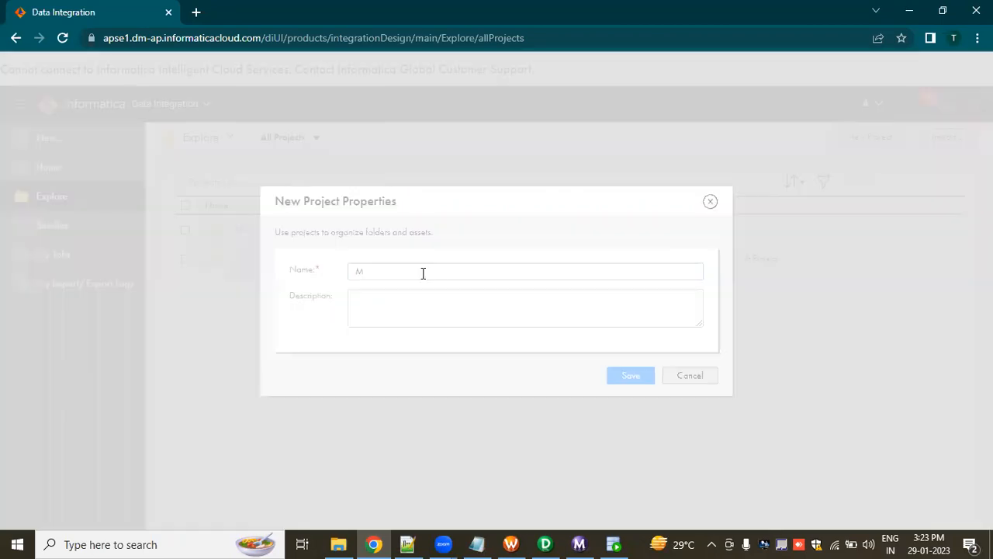
type("Y")
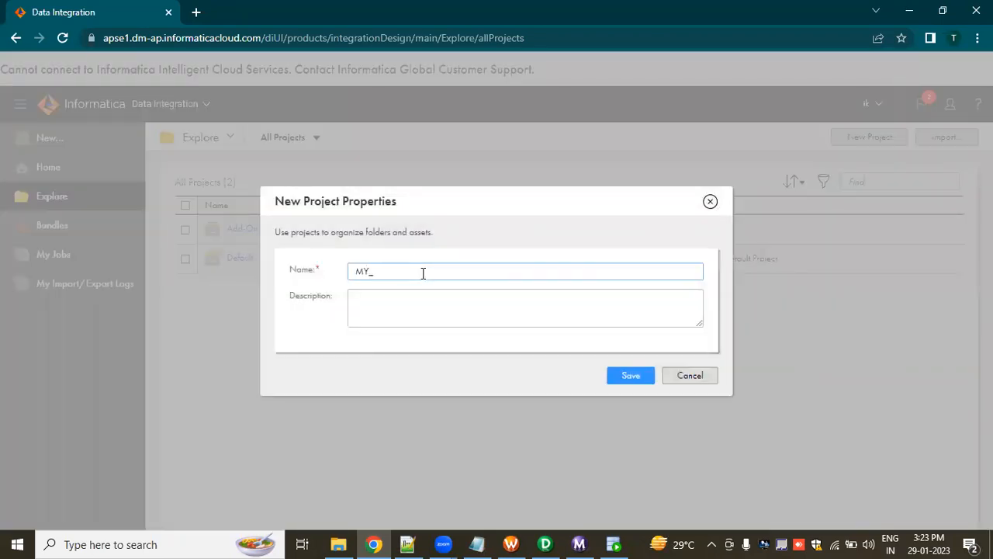
type("_PROJECTS")
left_click(623, 380)
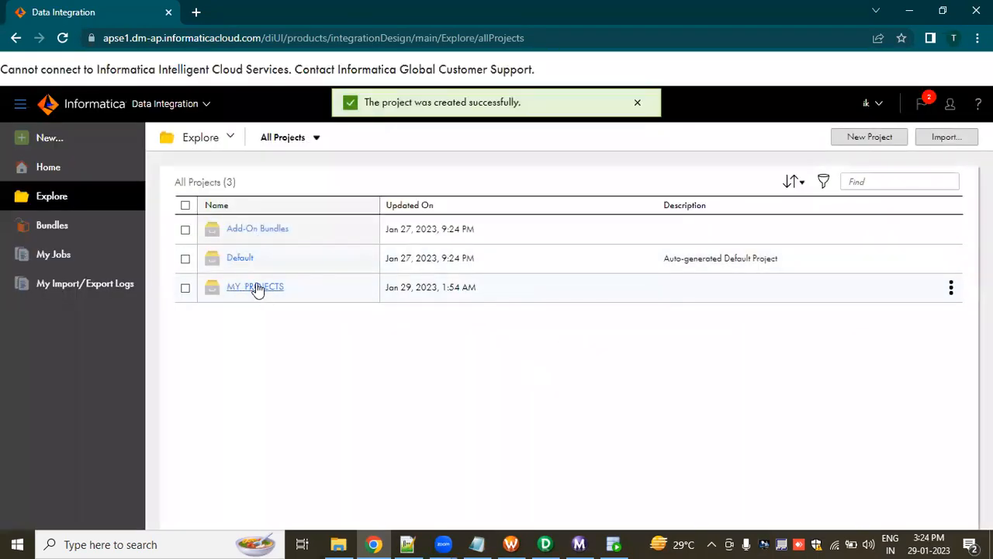
Open the MY_PROJECTS project and create a folder named PROGRAMS in it.
left_click(264, 291)
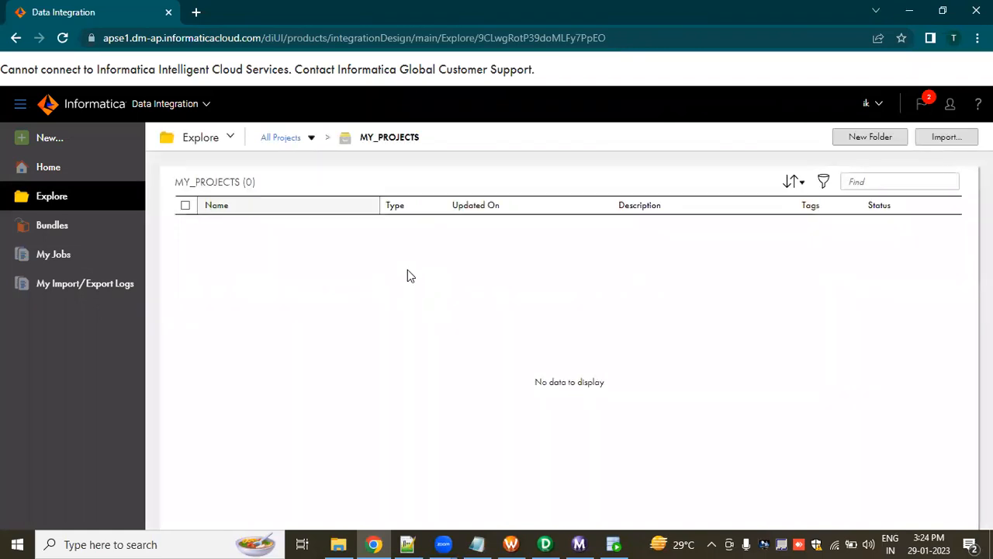
left_click(247, 208)
left_click(240, 211)
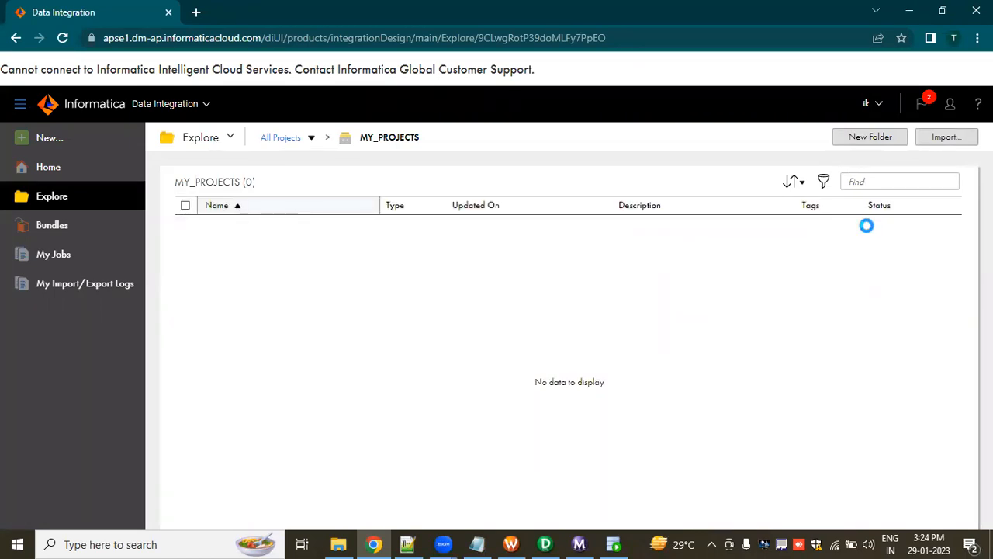
left_click(863, 138)
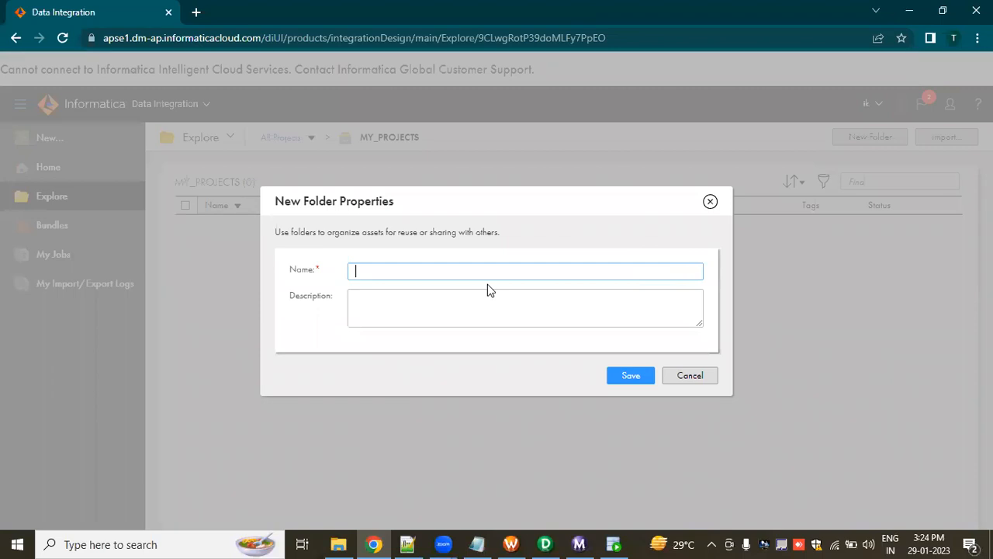
type("FIRST")
key("BackSpace")
key("BackSpace")
key("BackSpace")
key("BackSpace")
key("BackSpace")
type("PROGRAMS")
left_click(629, 377)
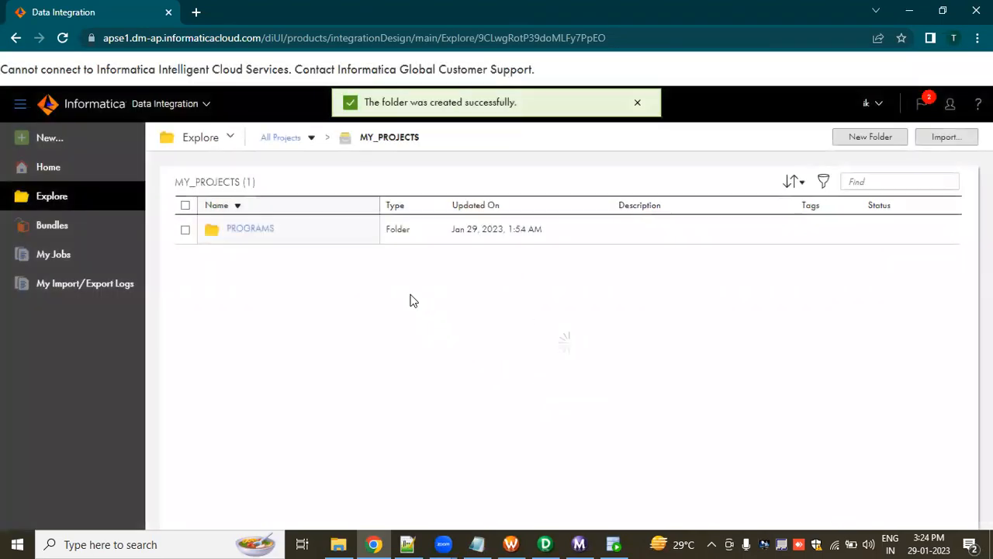
Open the PROGRAMS folder and create a new asset of type Mapping in it.
left_click(261, 232)
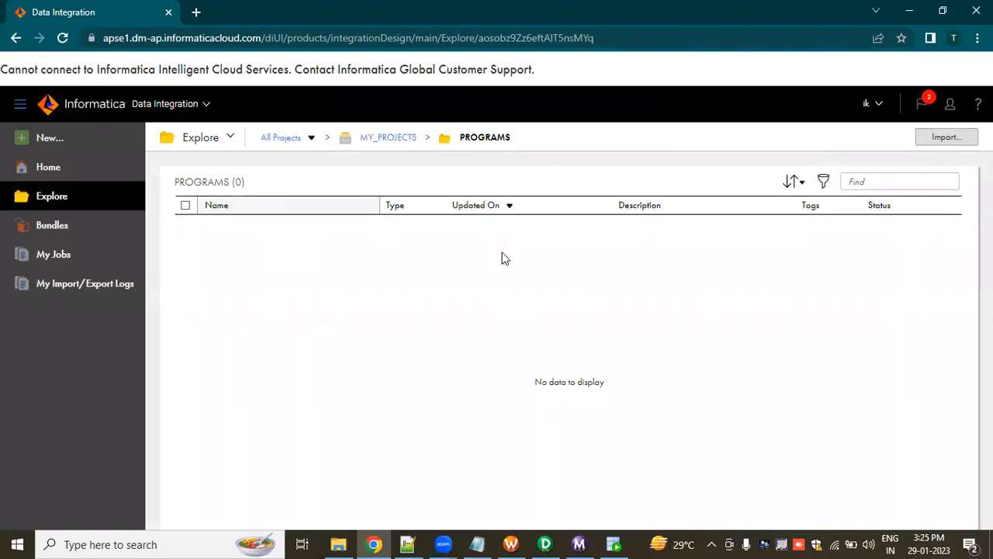
left_click(53, 140)
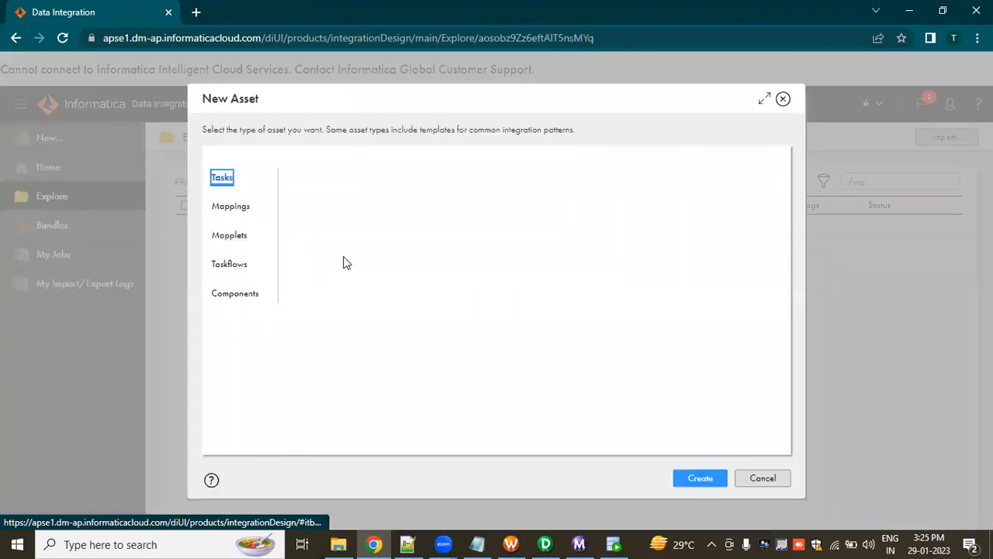
left_click(230, 215)
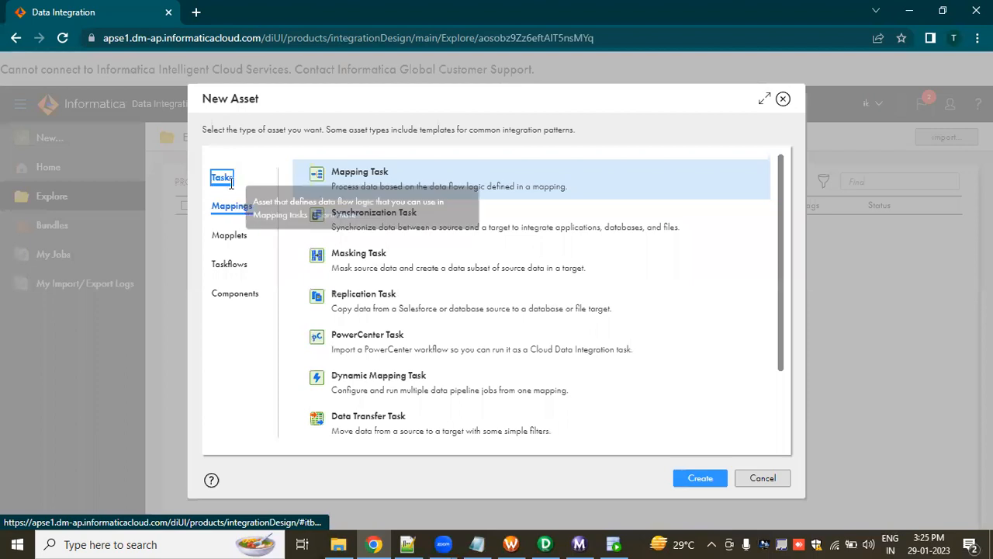
left_click(230, 183)
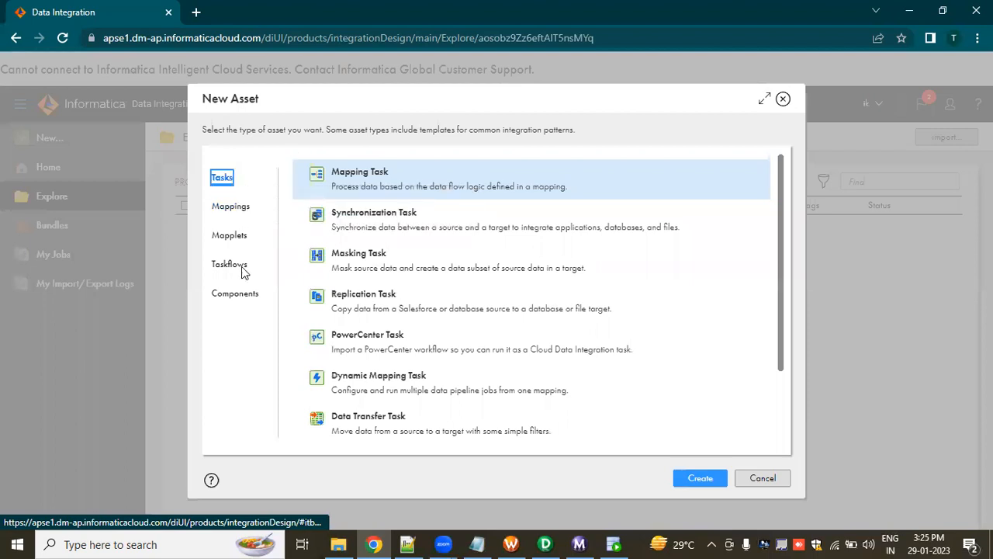
left_click(239, 207)
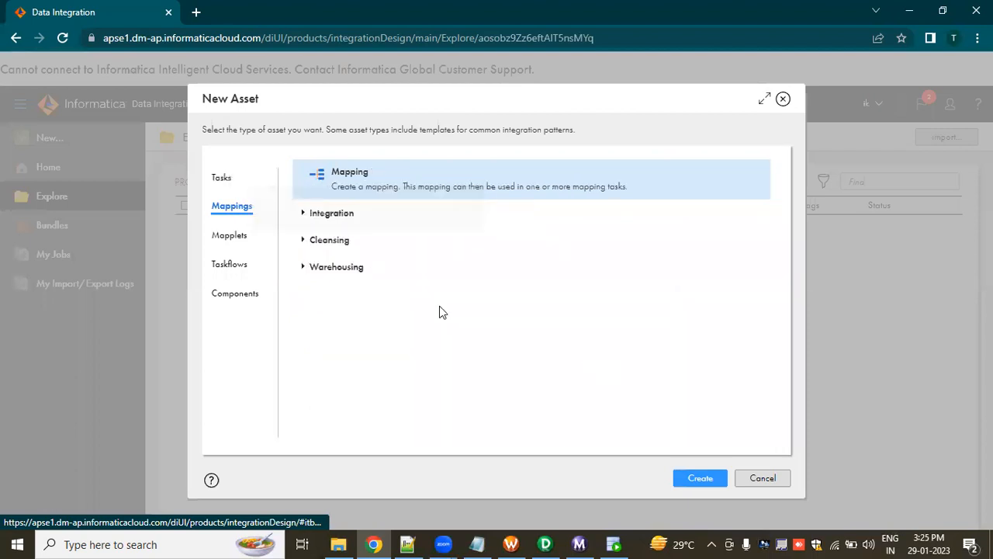
left_click(702, 480)
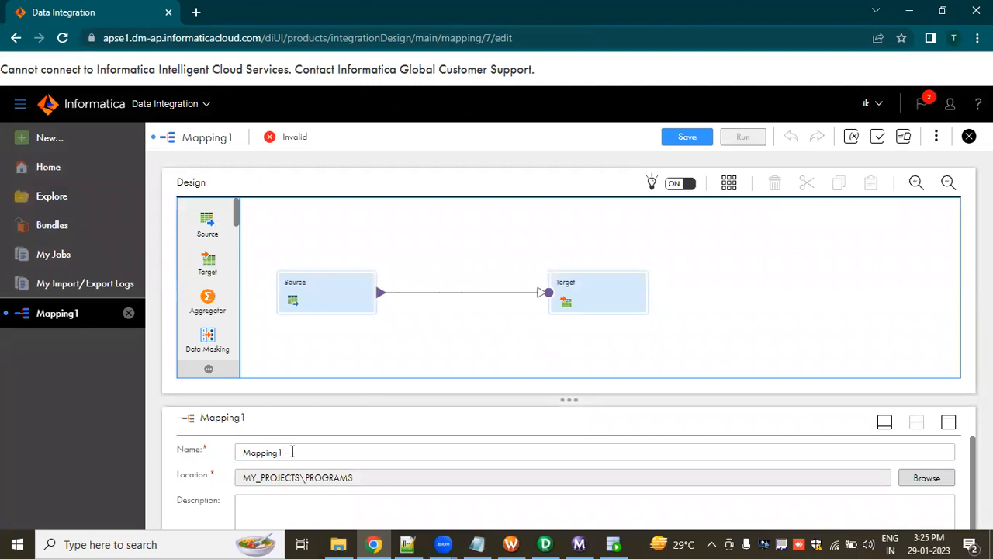
Rename the new mapping as m_TASKS.
left_click(292, 451)
double_click(246, 456)
key("ctrl+a")
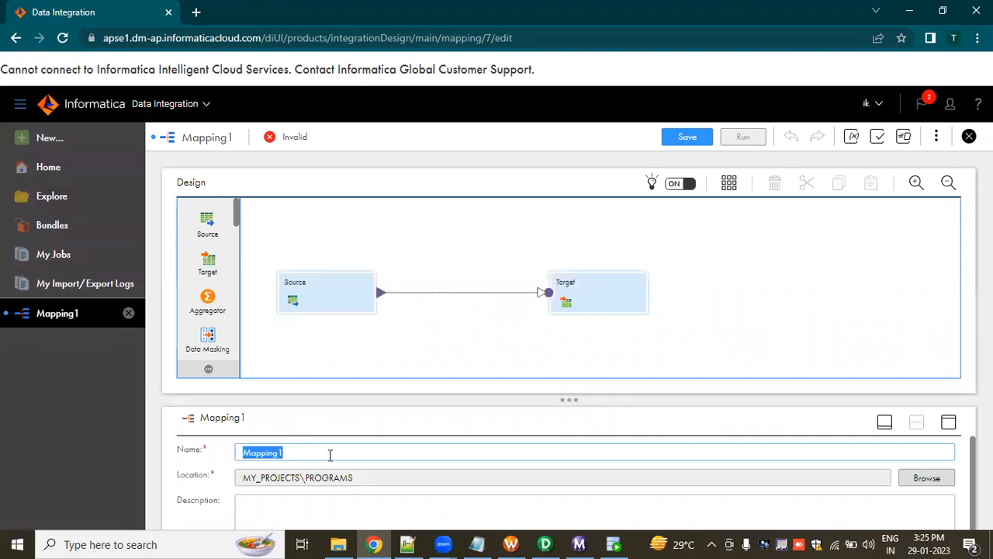
type("TA")
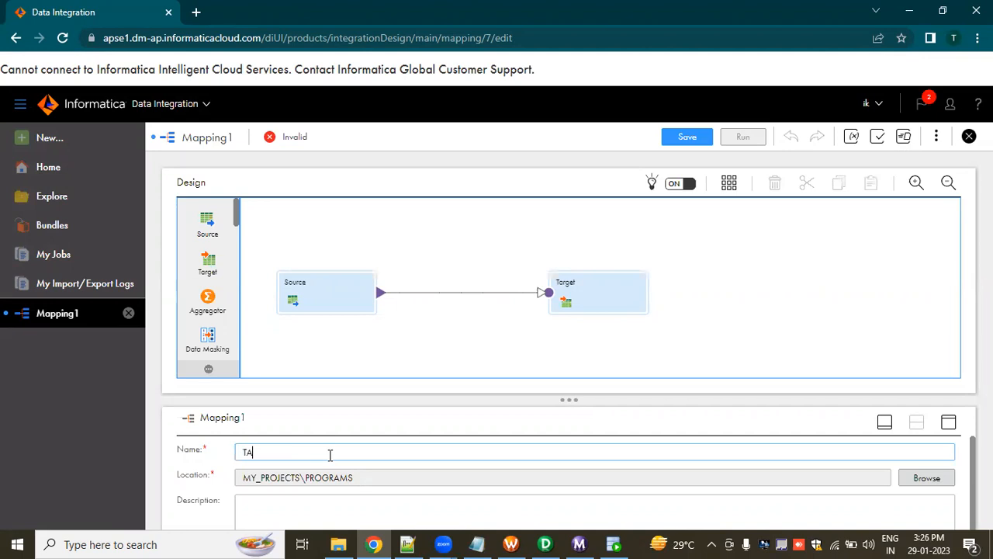
type("SKS")
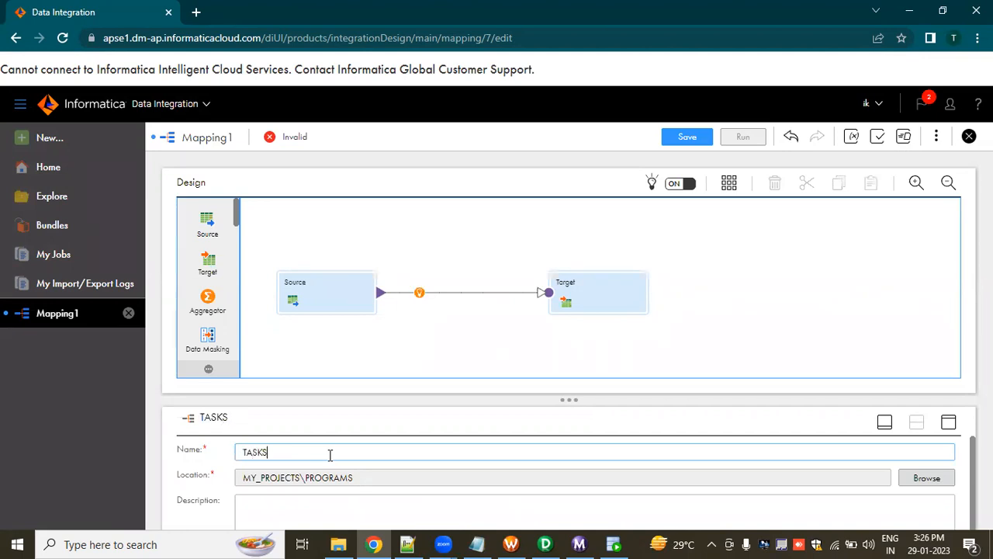
type("m_")
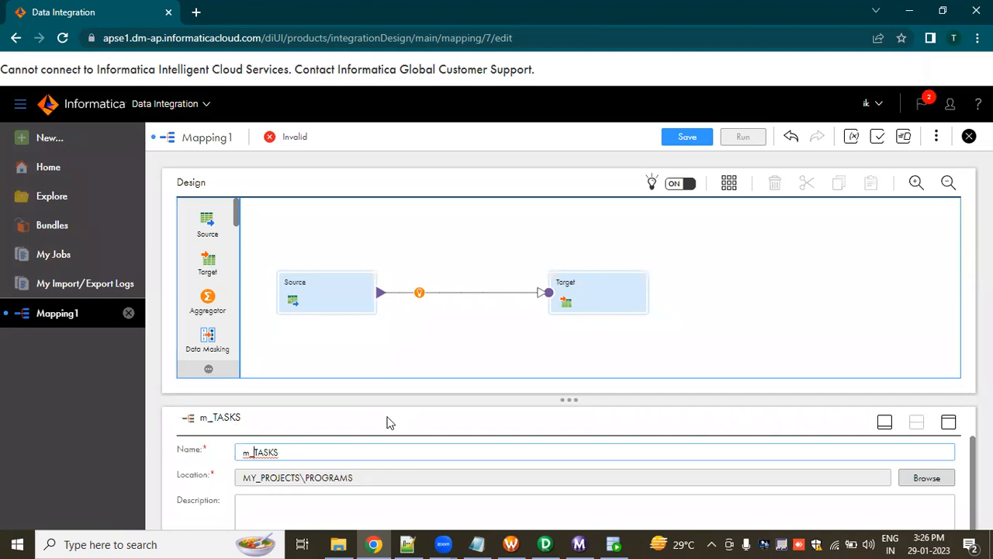
Set the source transformation's connection to reL_OT_SRC_DEV1 (Oracle).
left_click(311, 293)
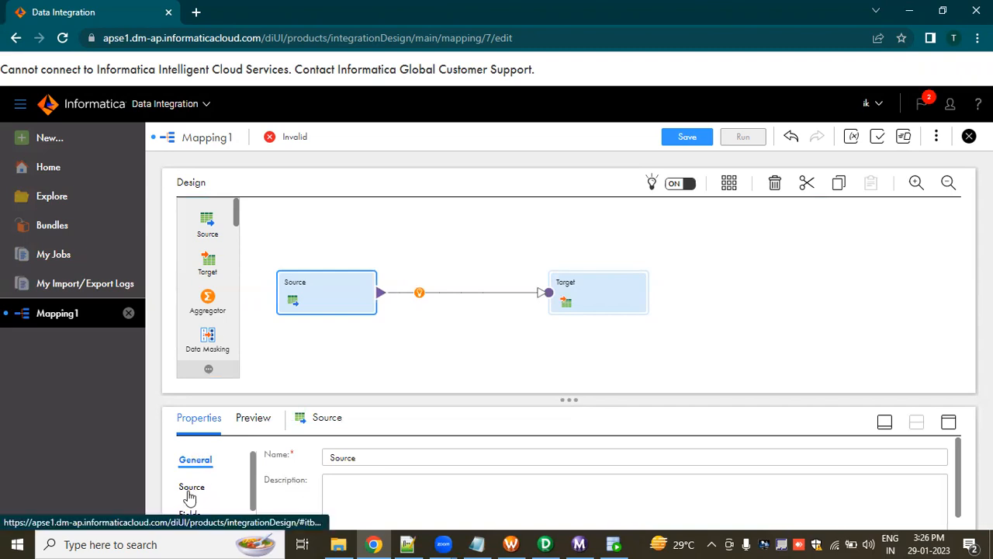
scroll(191, 518, "down", 1)
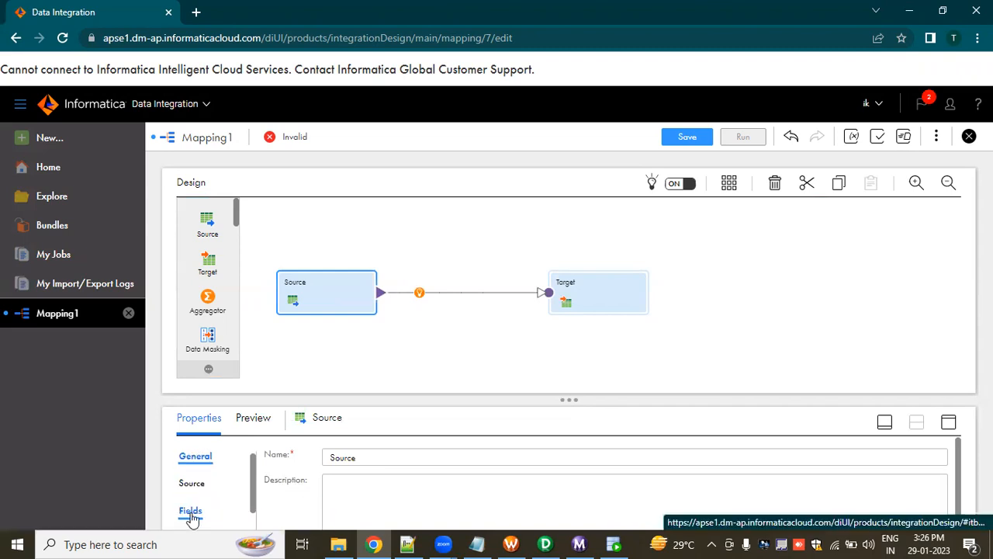
scroll(192, 518, "down", 1)
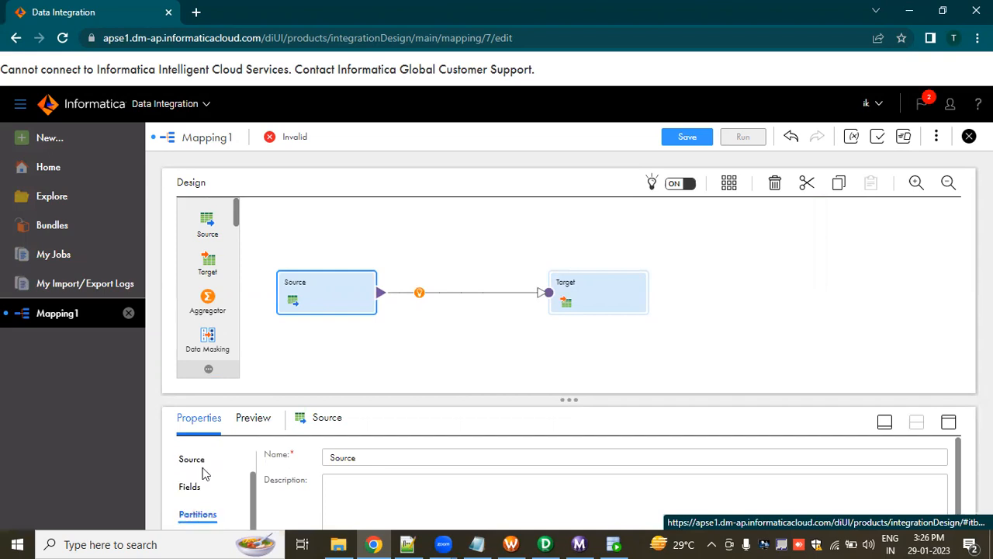
scroll(225, 477, "up", 2)
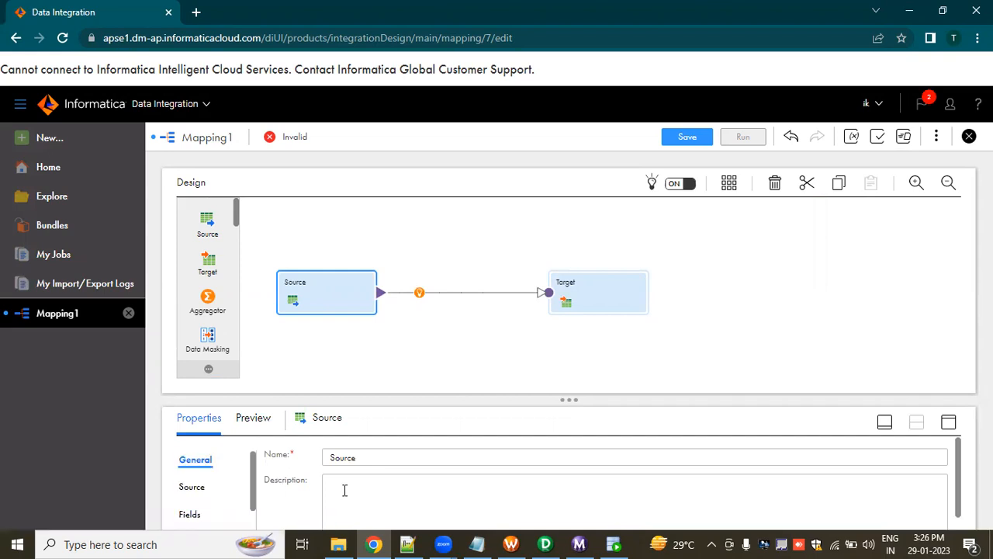
left_click(948, 423)
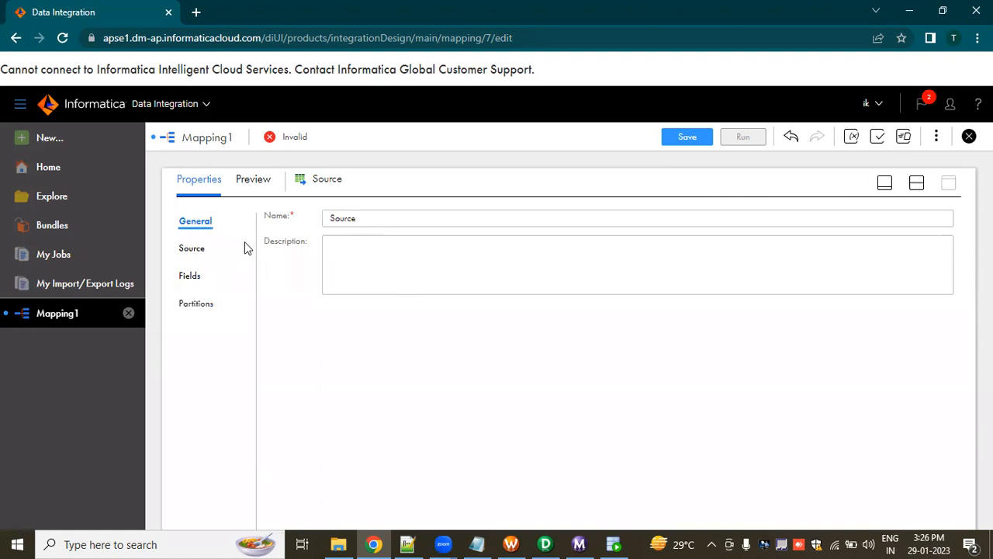
left_click(194, 250)
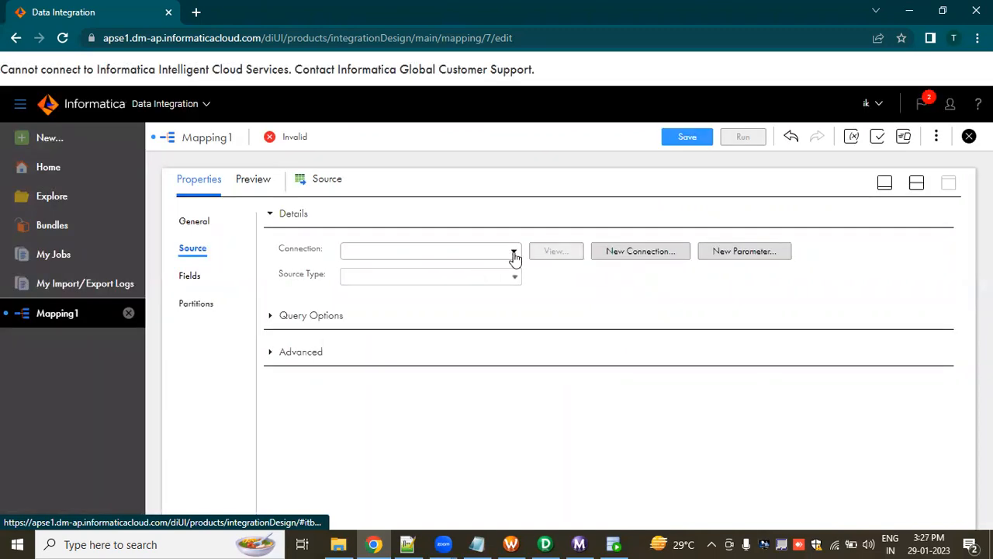
left_click(514, 258)
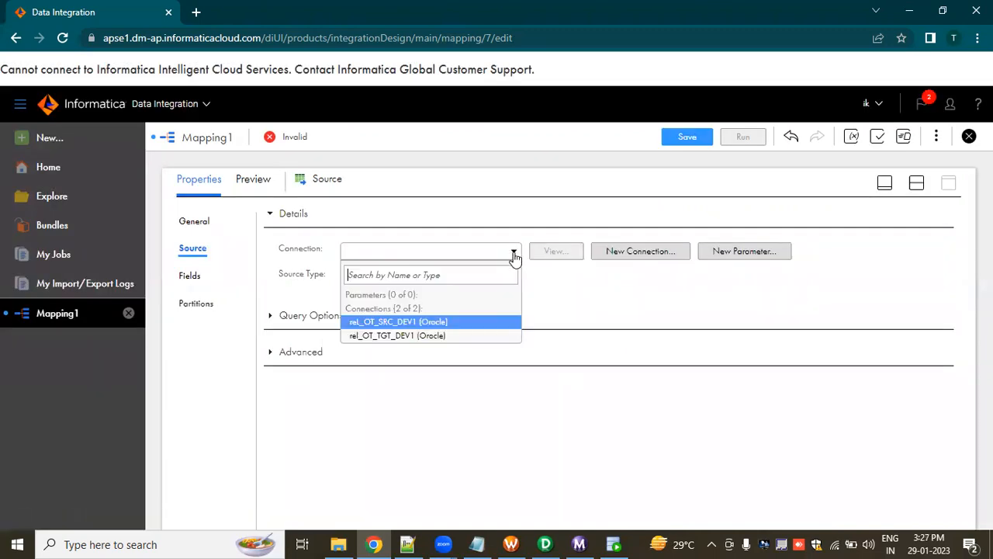
left_click(410, 323)
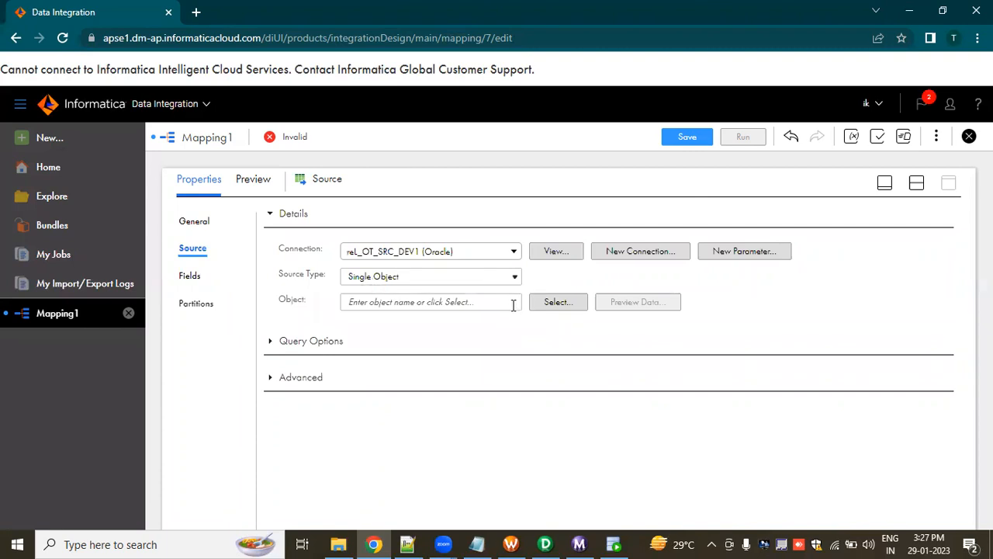
Choose the TASKS table as the source object.
left_click(554, 304)
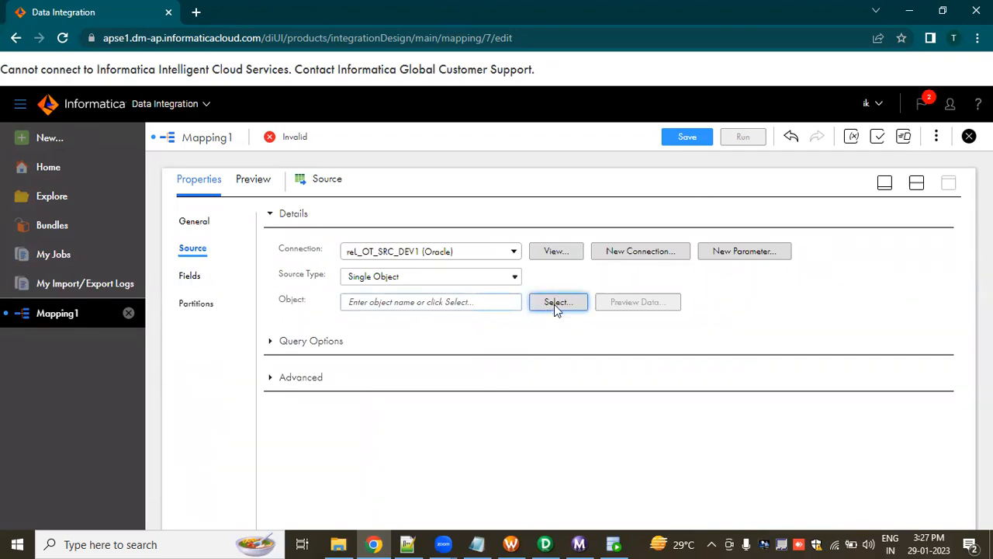
left_click(554, 304)
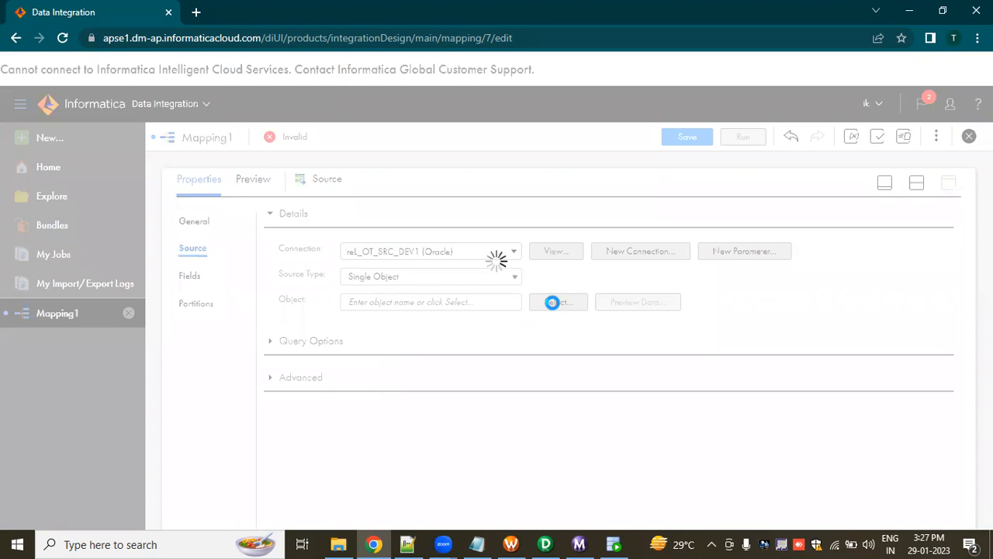
left_click(552, 303)
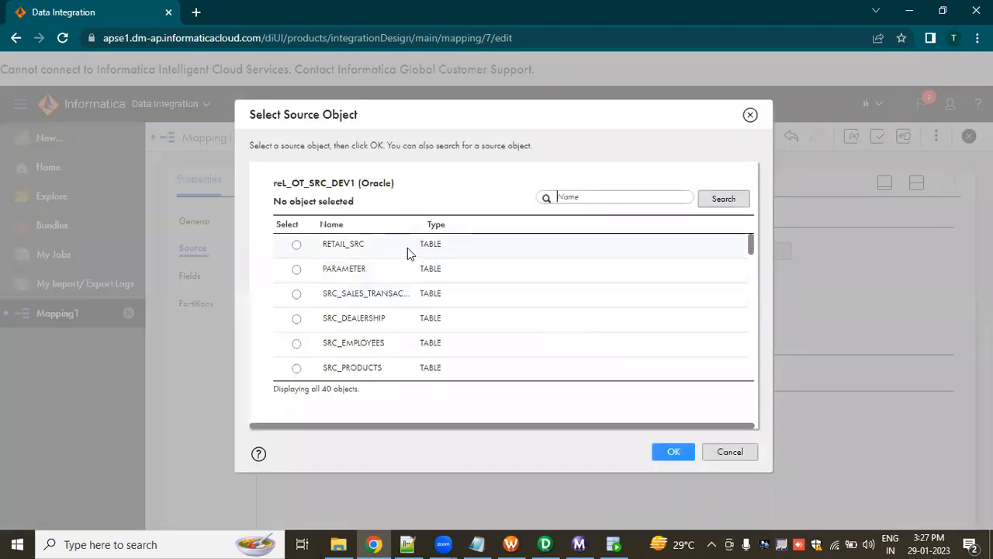
scroll(349, 311, "down", 10)
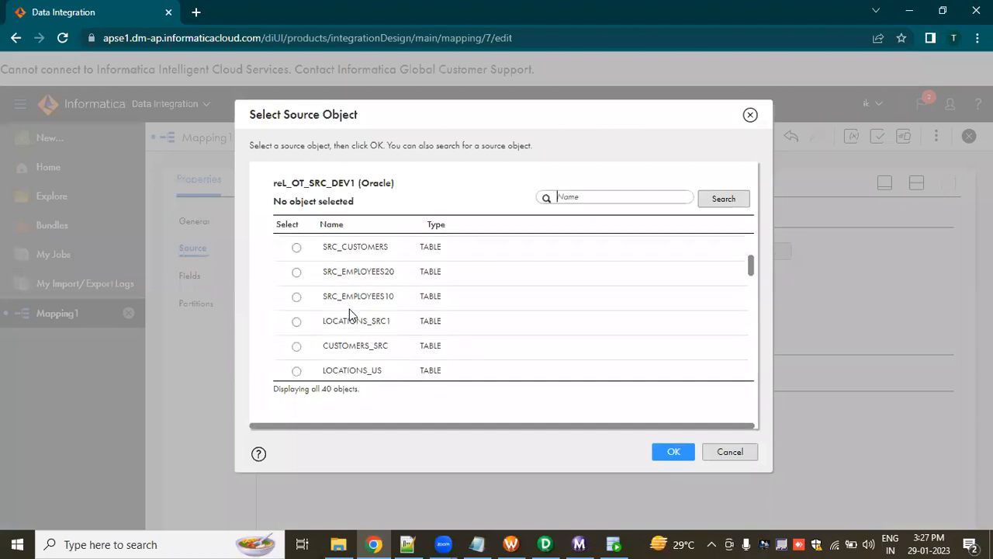
scroll(359, 330, "down", 5)
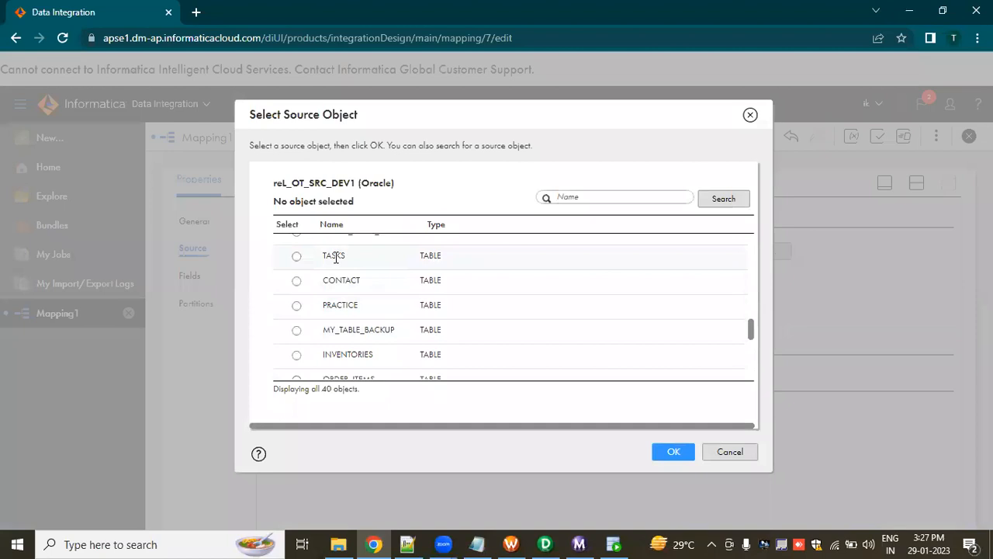
left_click(349, 257)
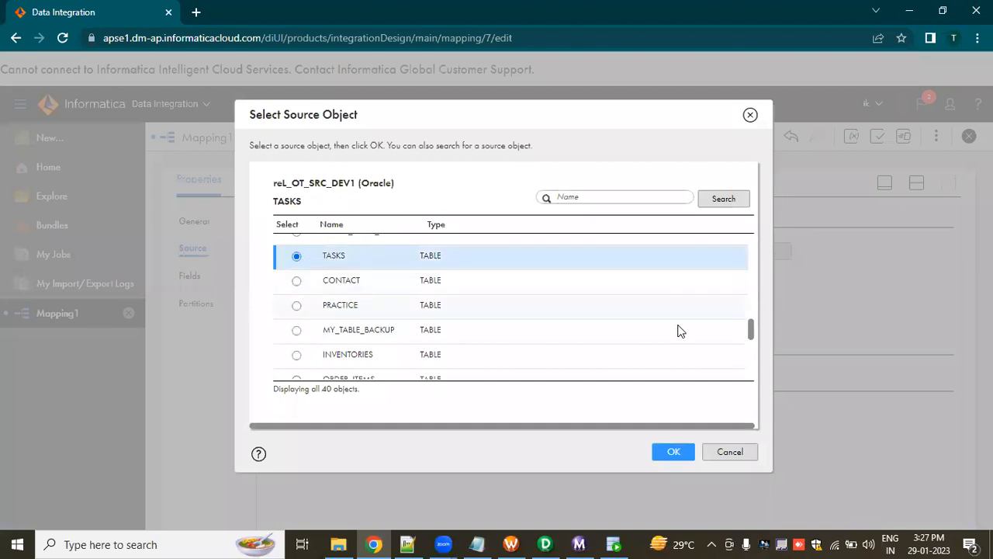
left_click(675, 455)
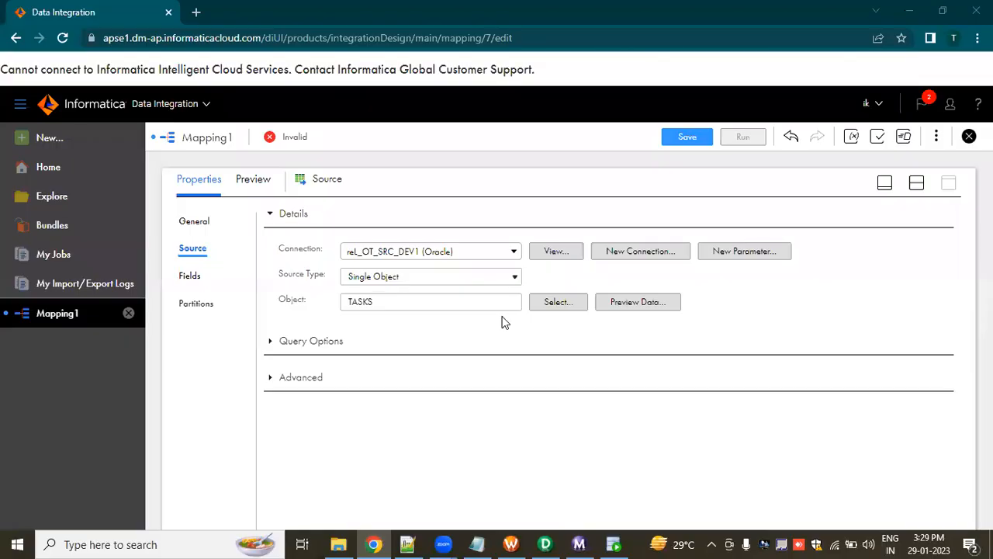
Review the source's field list and its partitioning settings.
left_click(365, 303)
key("ctrl+a")
left_click(371, 328)
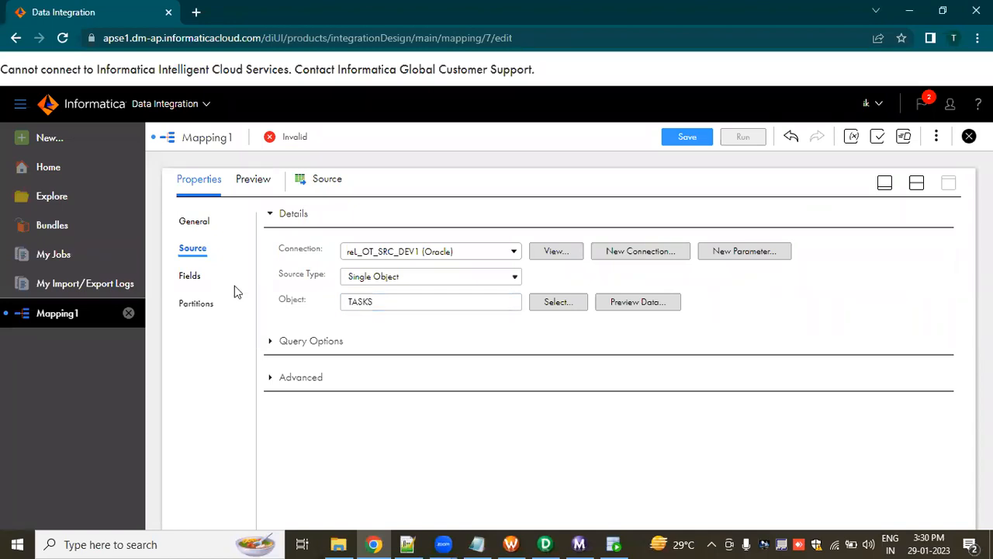
left_click(194, 277)
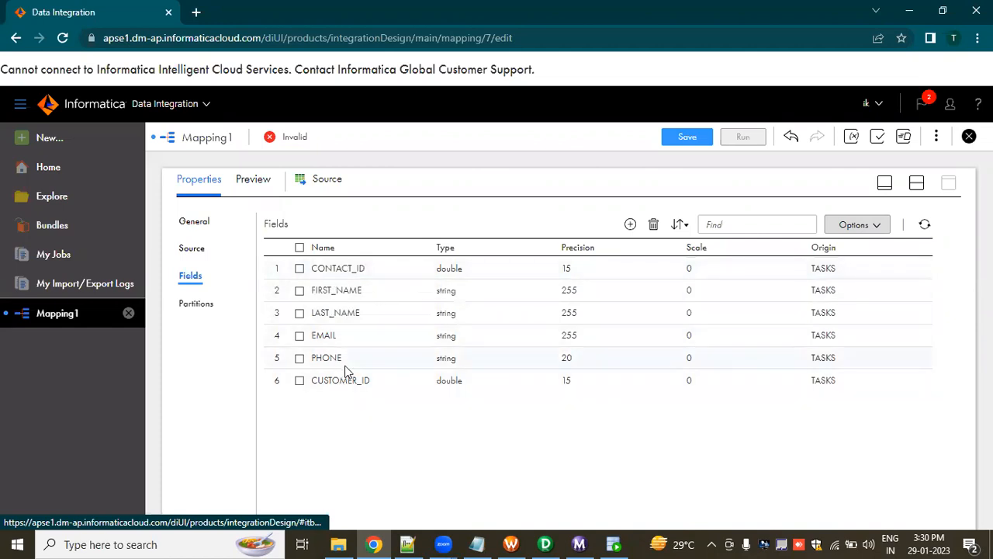
left_click(215, 310)
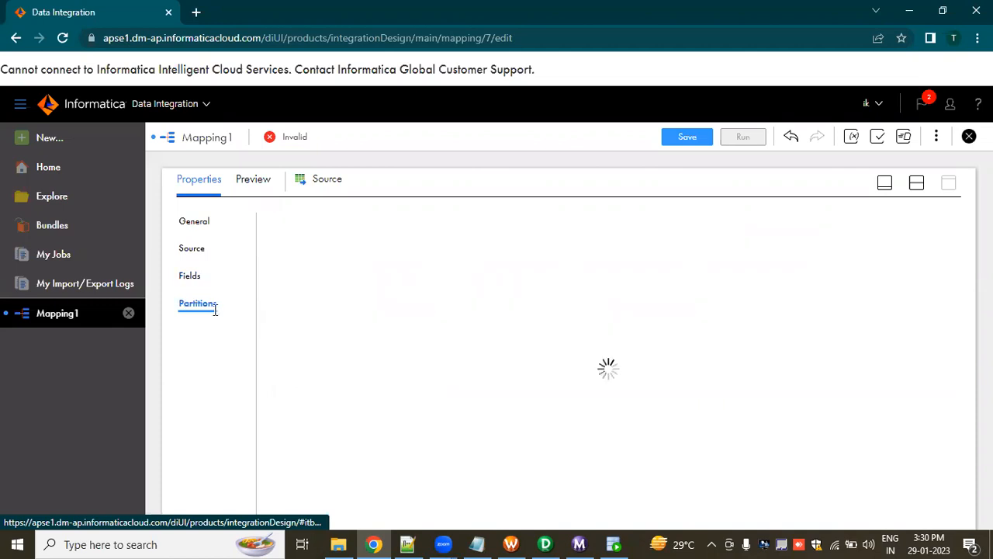
left_click(193, 278)
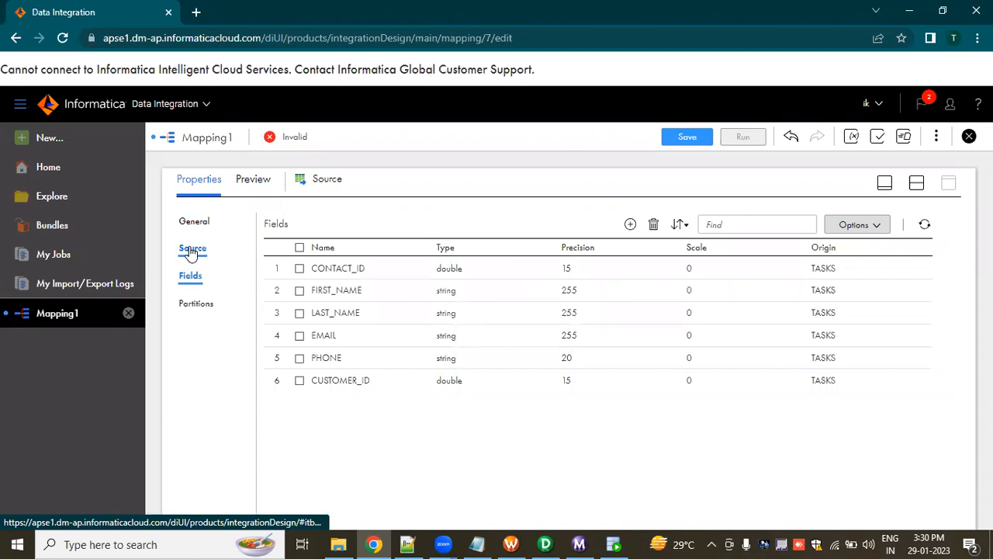
Rename the source transformation as TASKS and save the mapping.
left_click(202, 227)
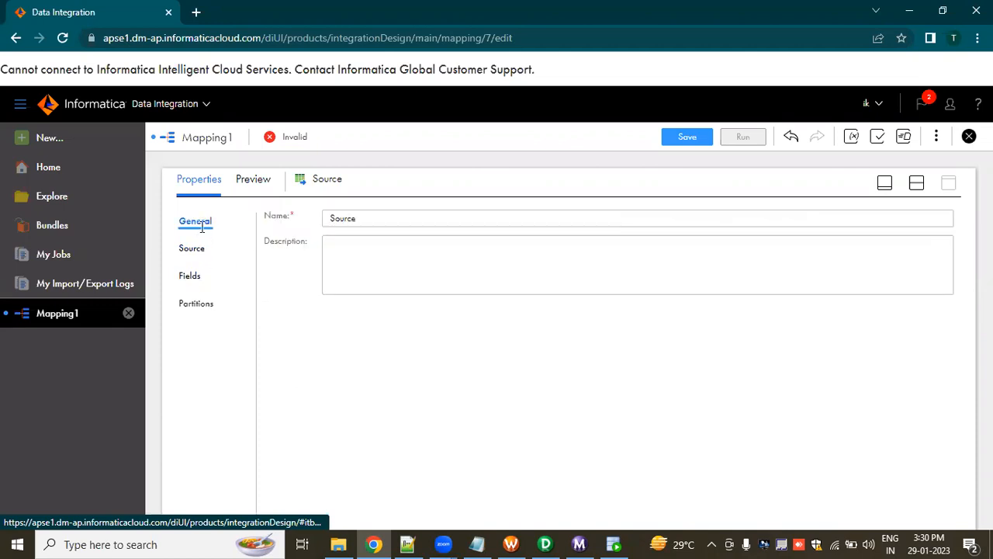
left_click(364, 218)
left_click_drag(348, 218, 317, 222)
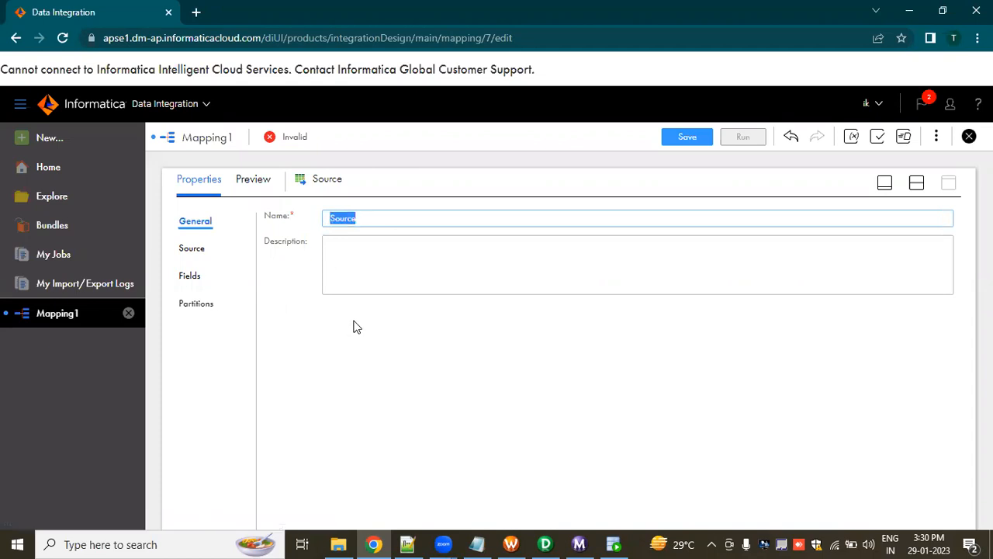
type("TASKS")
left_click(351, 340)
left_click(264, 181)
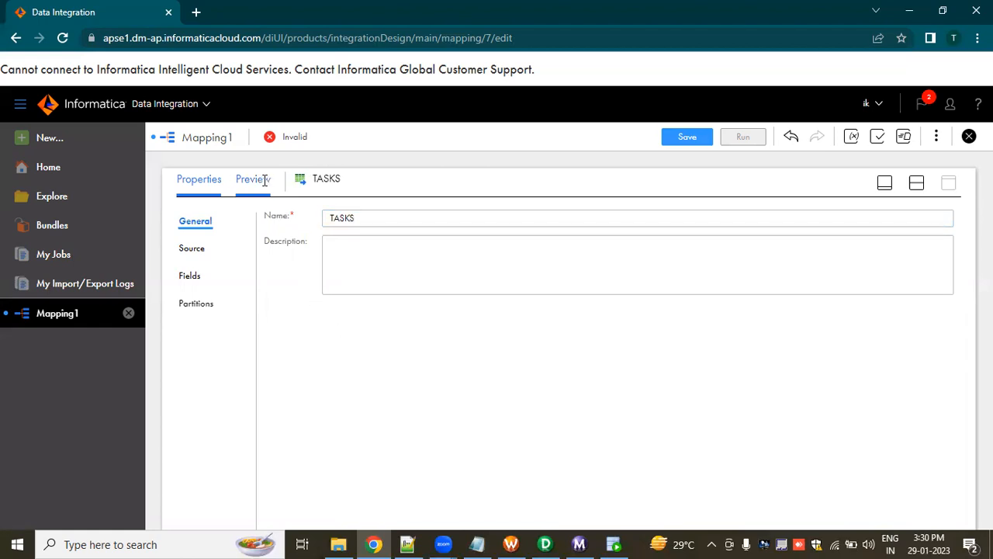
left_click(198, 179)
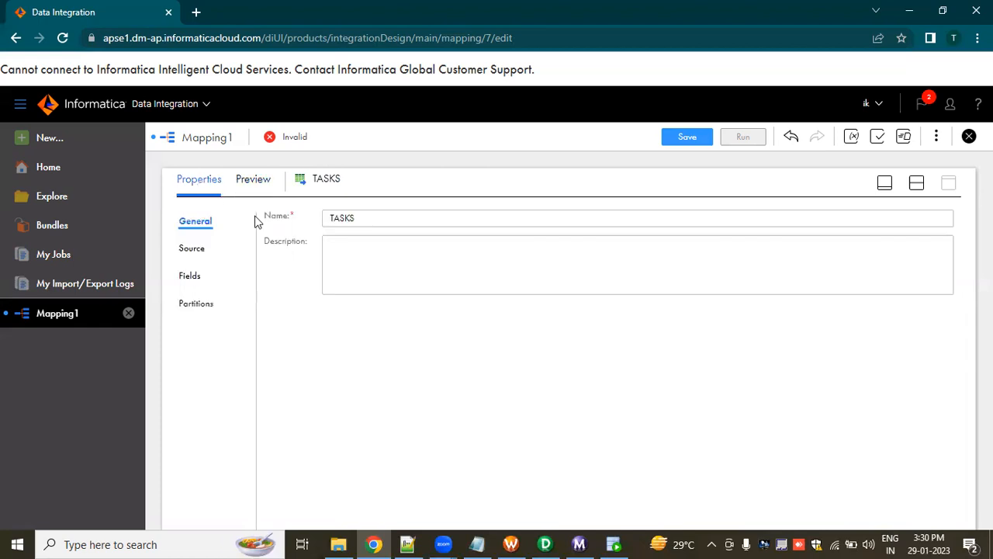
left_click(884, 184)
left_click(678, 138)
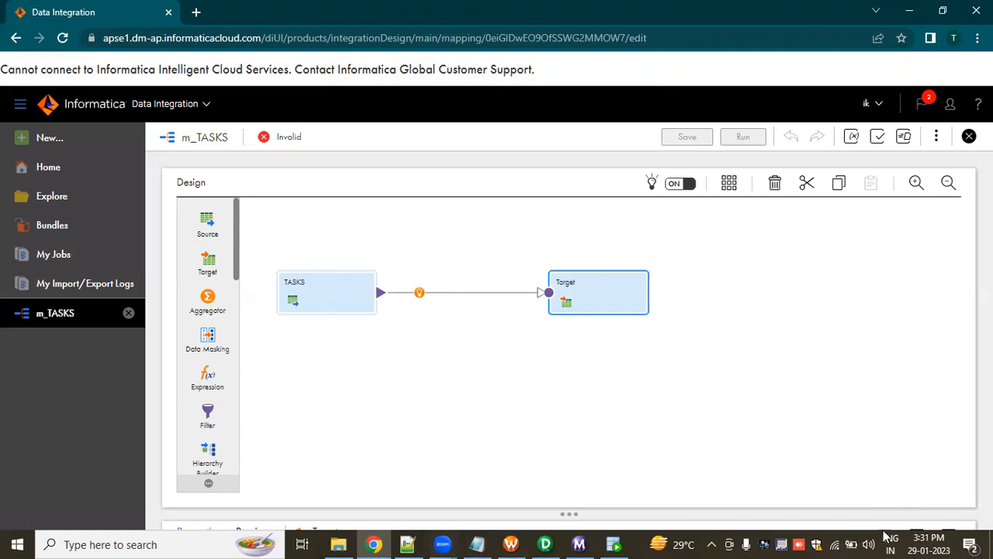
Rename the target transformation as TASKS_TGT.
left_click(916, 530)
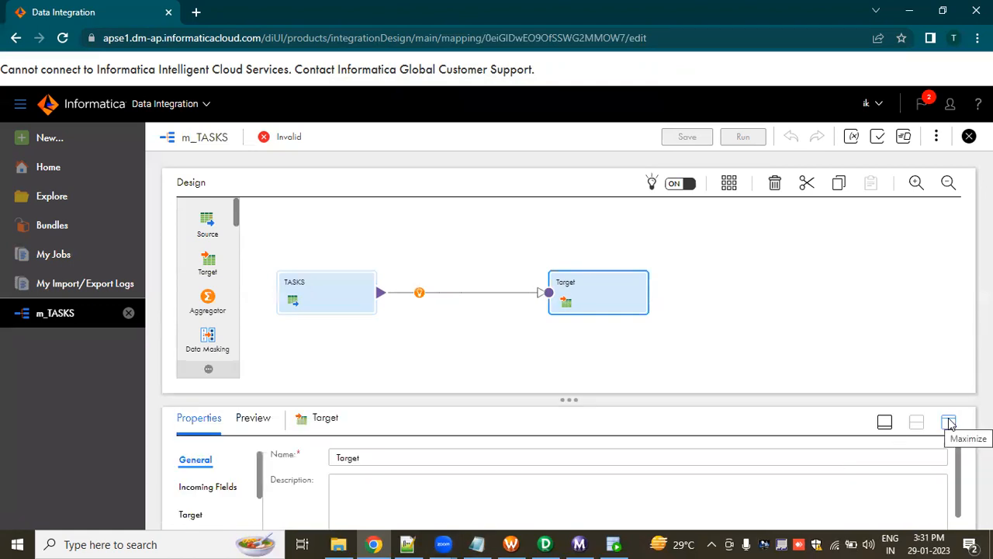
left_click(950, 423)
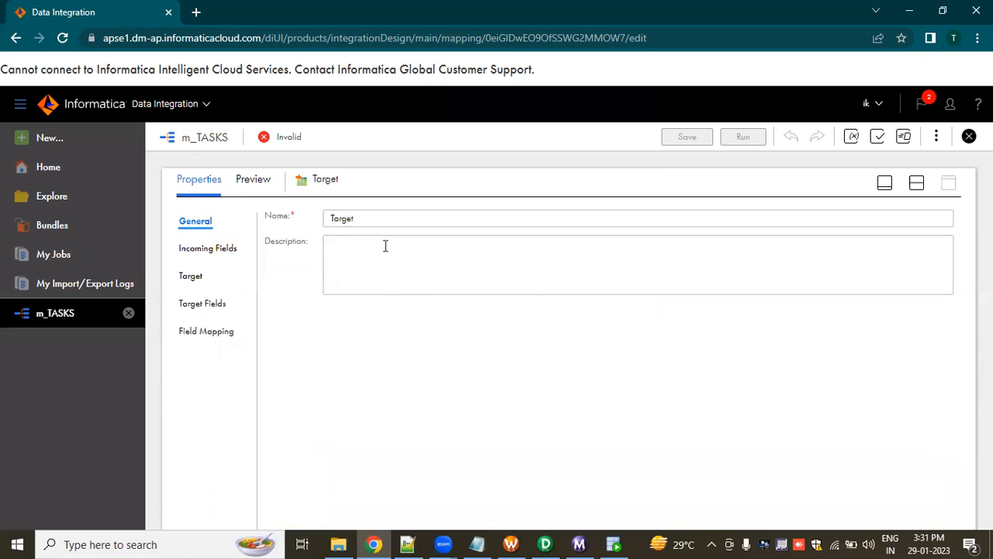
left_click(366, 222)
key("ctrl+a")
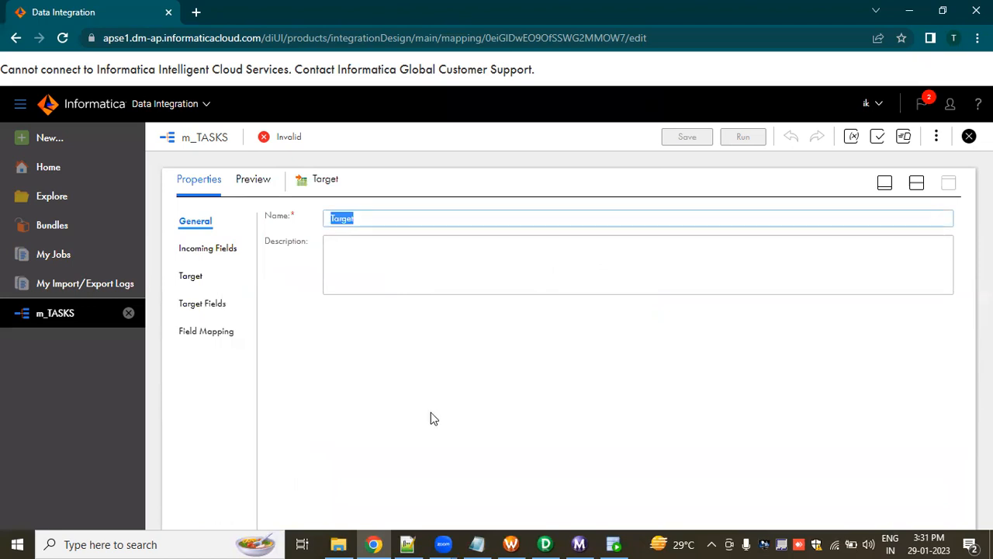
type("TA")
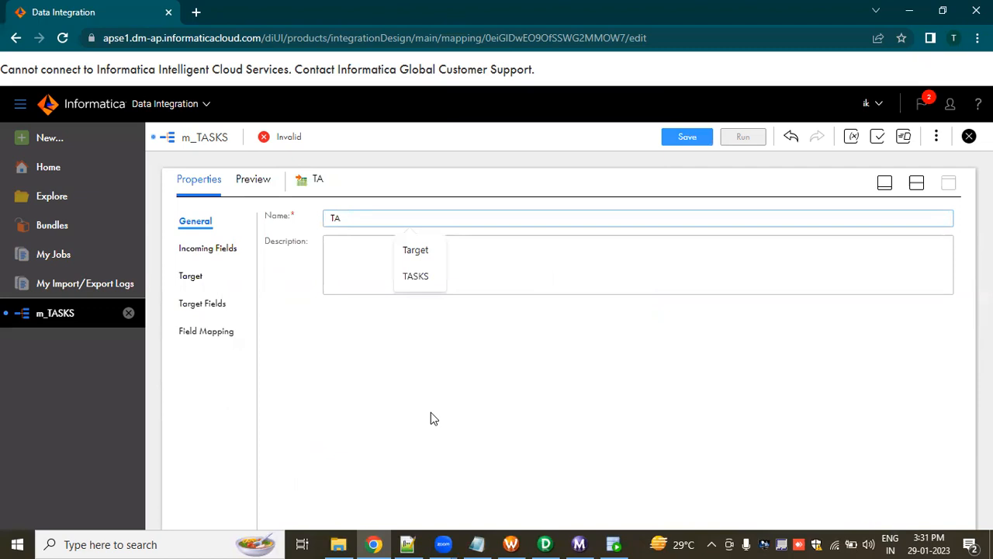
type("S")
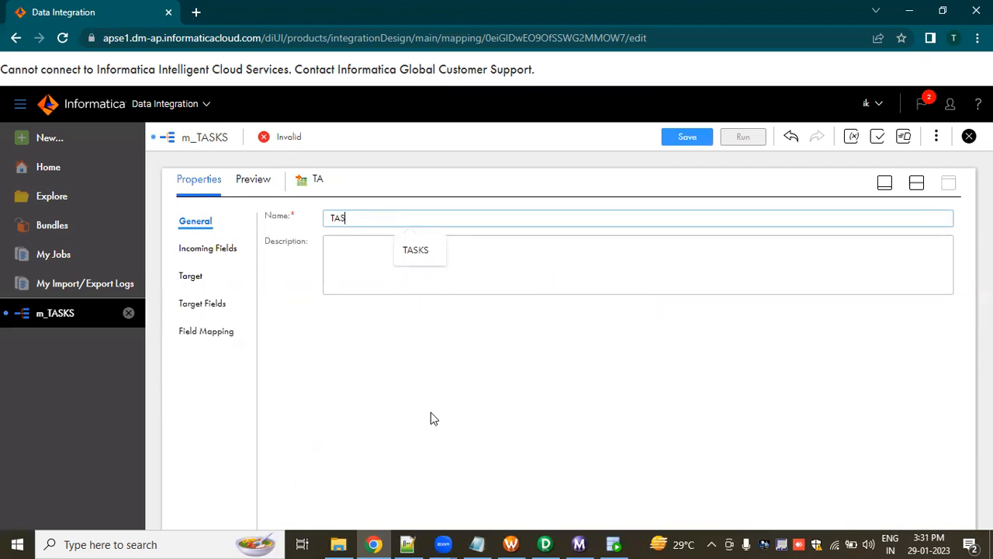
type("KS_TGT")
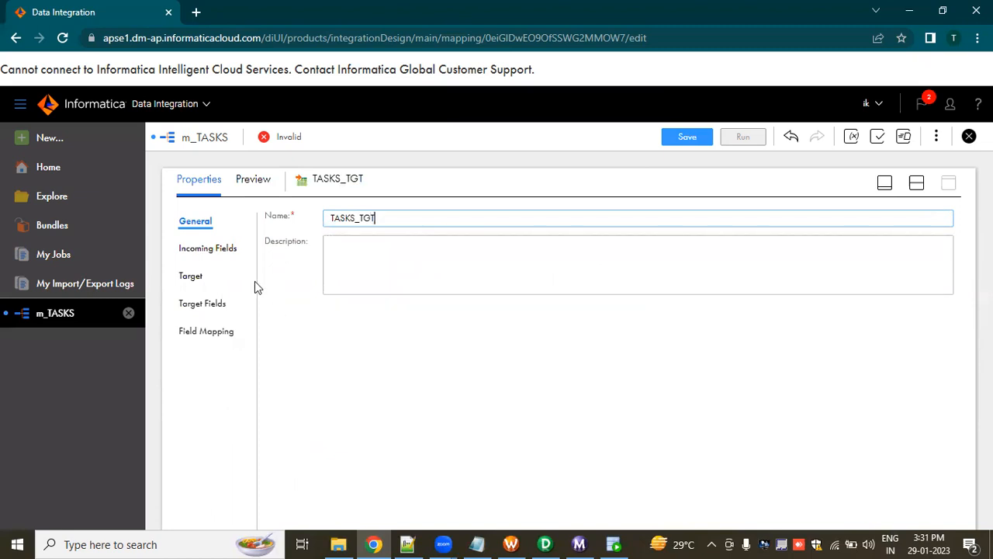
Check the target's incoming fields and set its connection to rel_OT_TGT_DEV1 (Oracle).
left_click(210, 248)
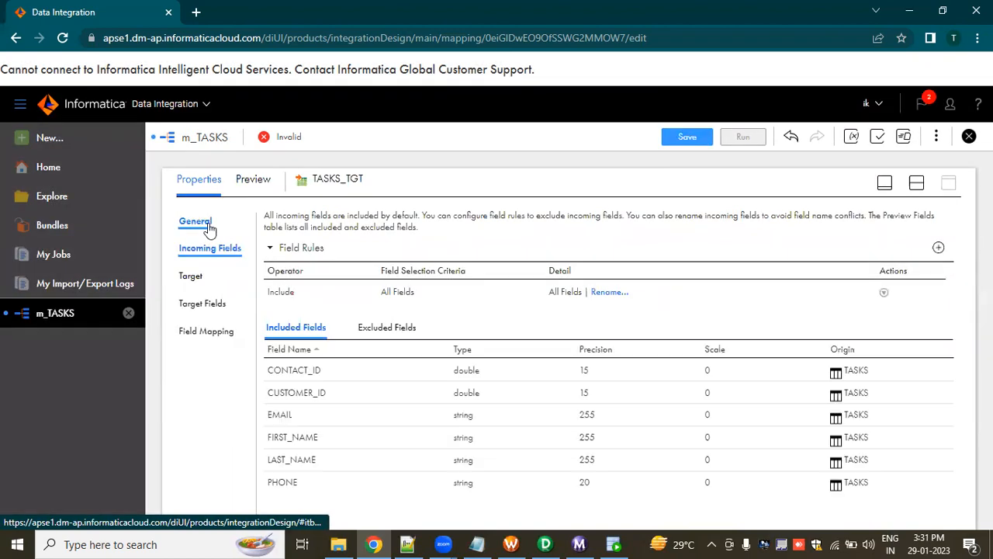
left_click(192, 277)
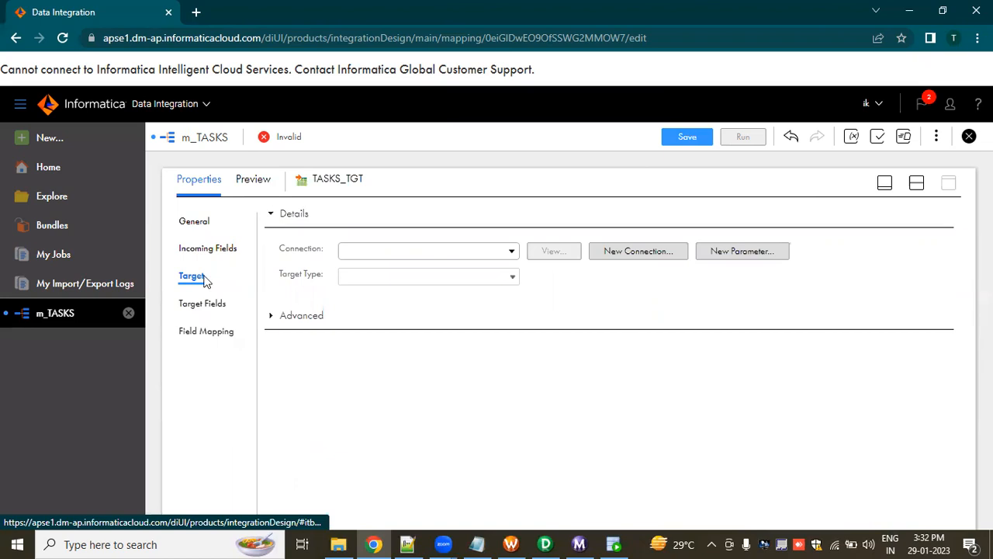
left_click(509, 253)
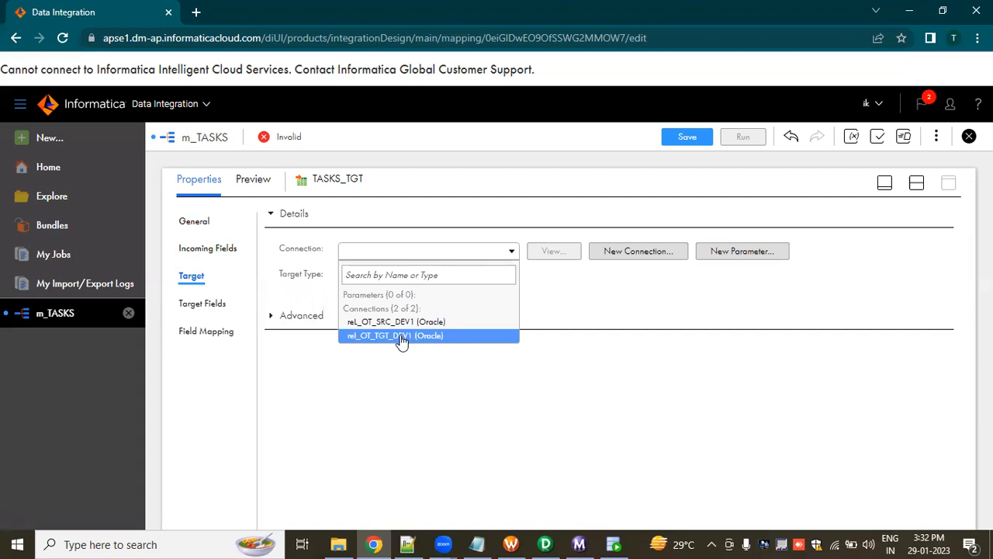
left_click(401, 337)
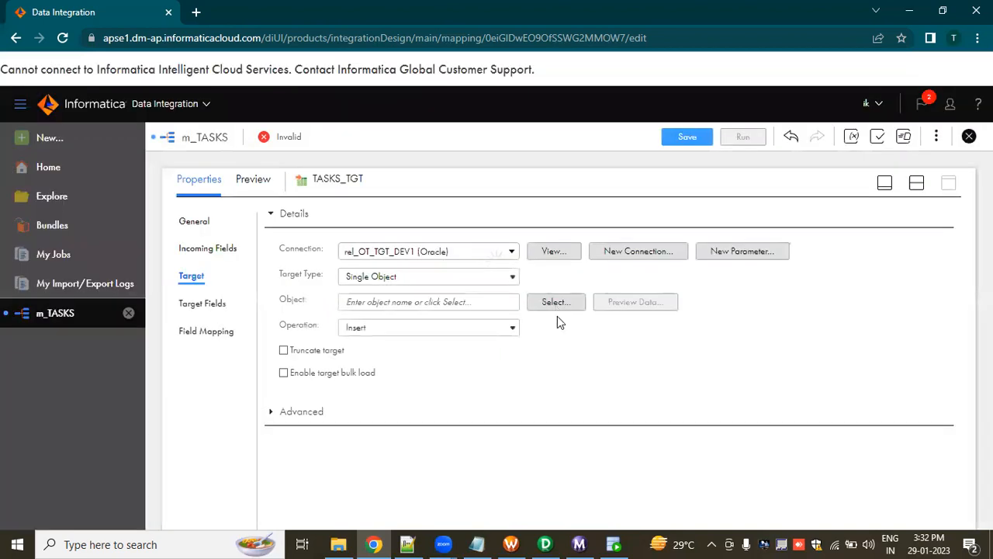
Select the existing TASKS table as the target object of TASKS_TGT.
left_click(556, 301)
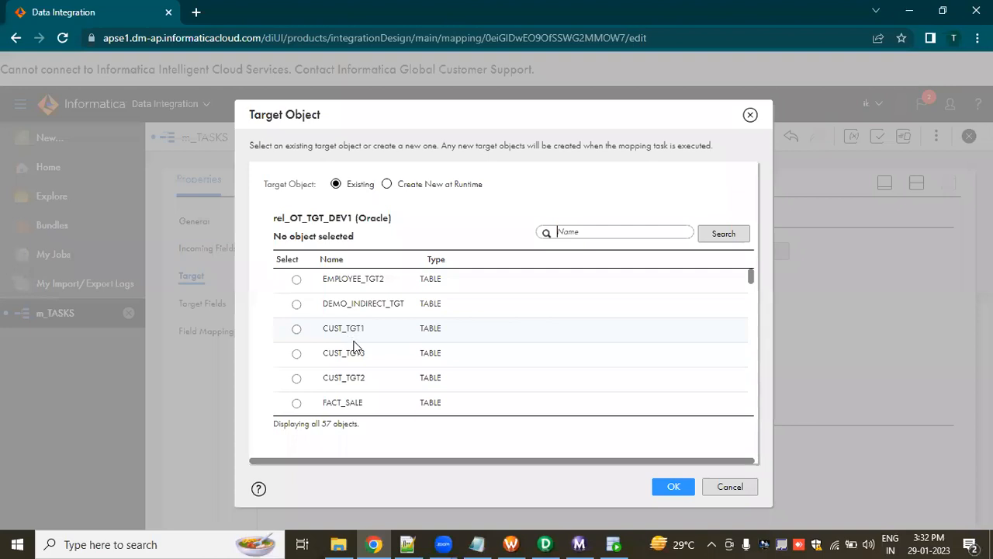
scroll(353, 341, "down", 2)
scroll(353, 347, "down", 3)
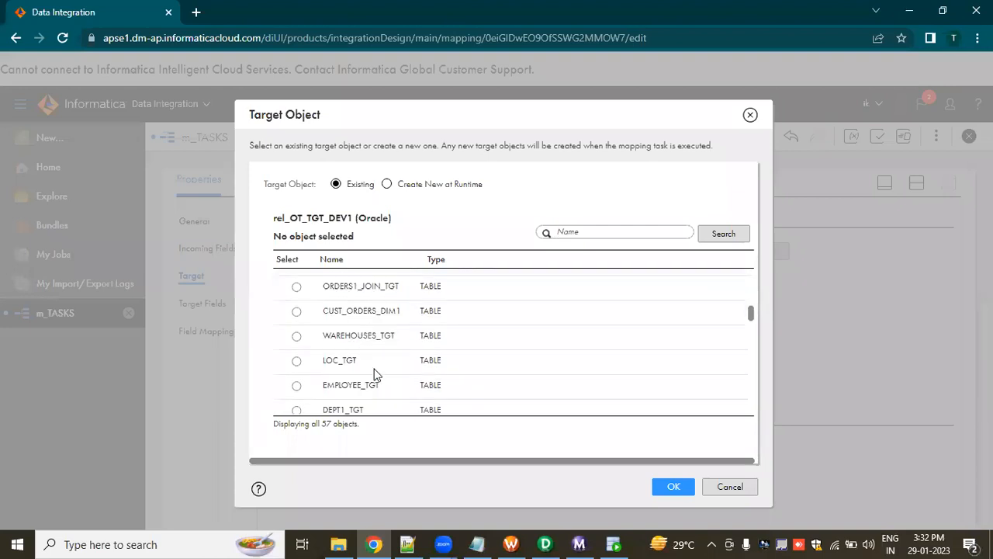
scroll(372, 369, "down", 5)
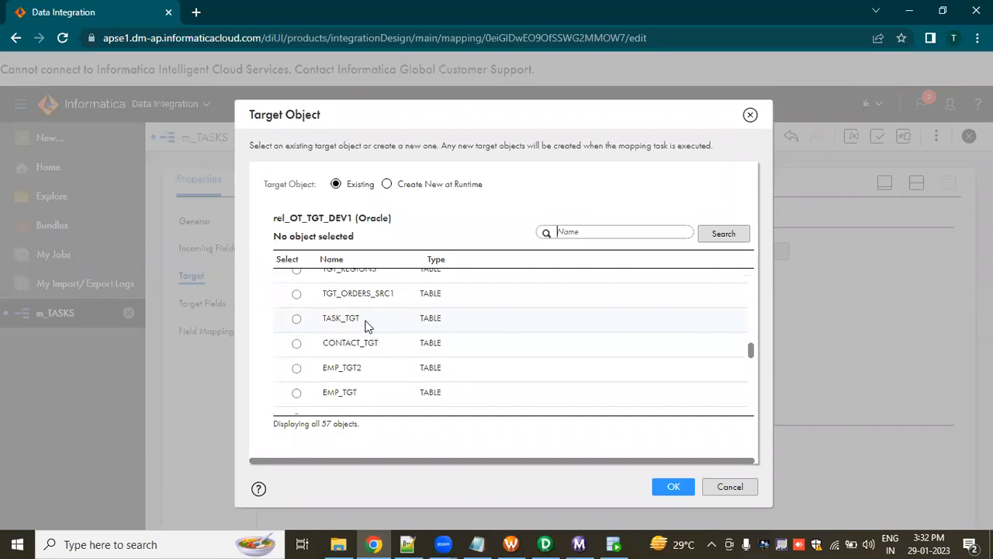
scroll(368, 326, "down", 1)
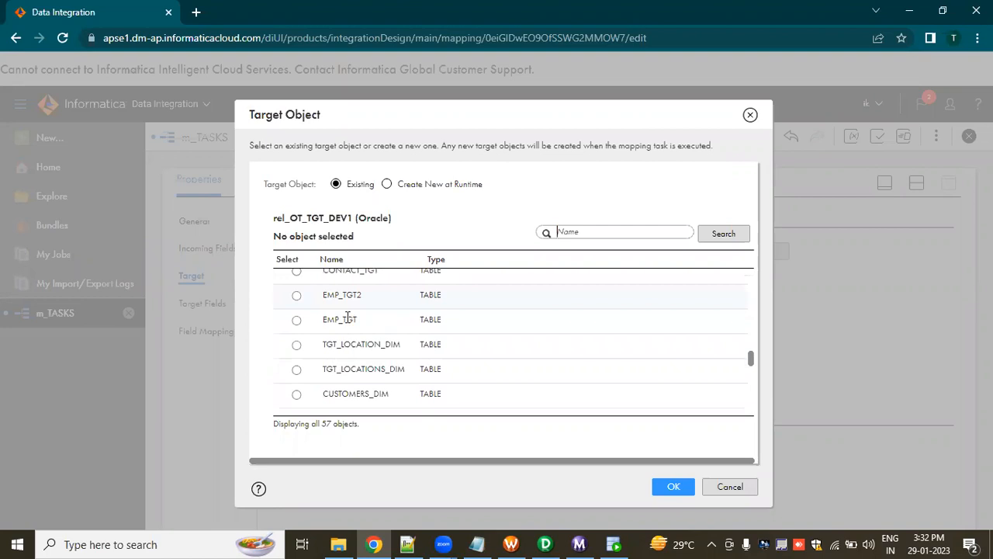
scroll(347, 318, "down", 1)
scroll(346, 318, "down", 1)
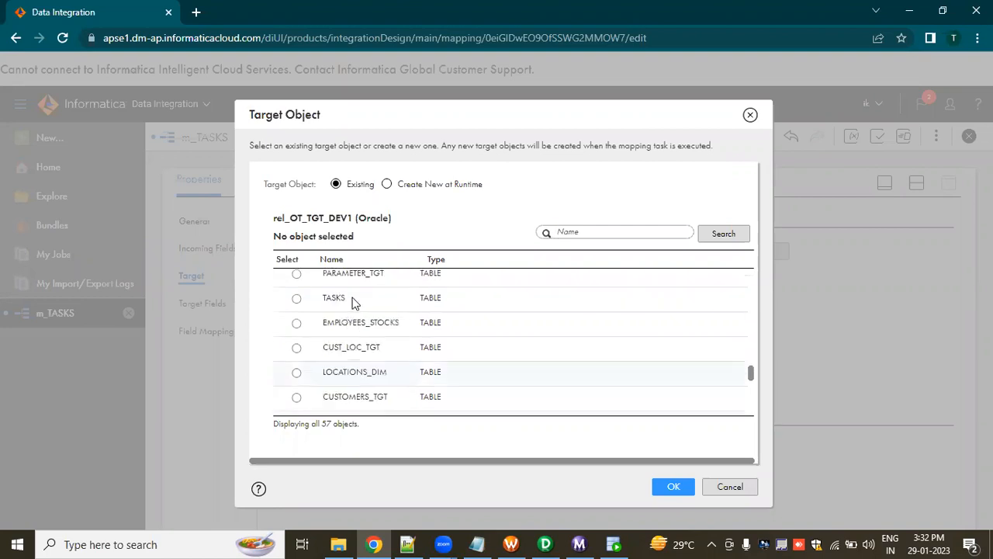
left_click(333, 297)
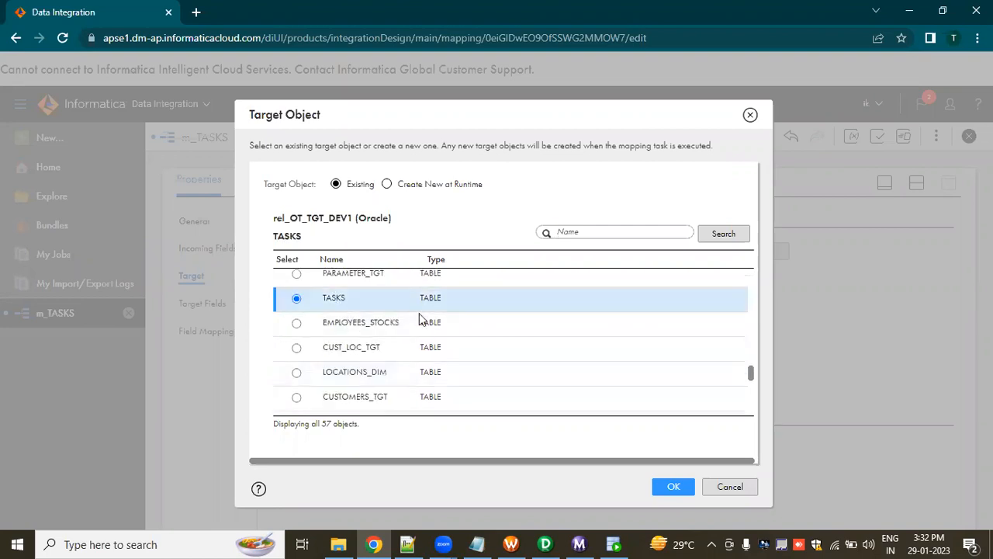
left_click(673, 488)
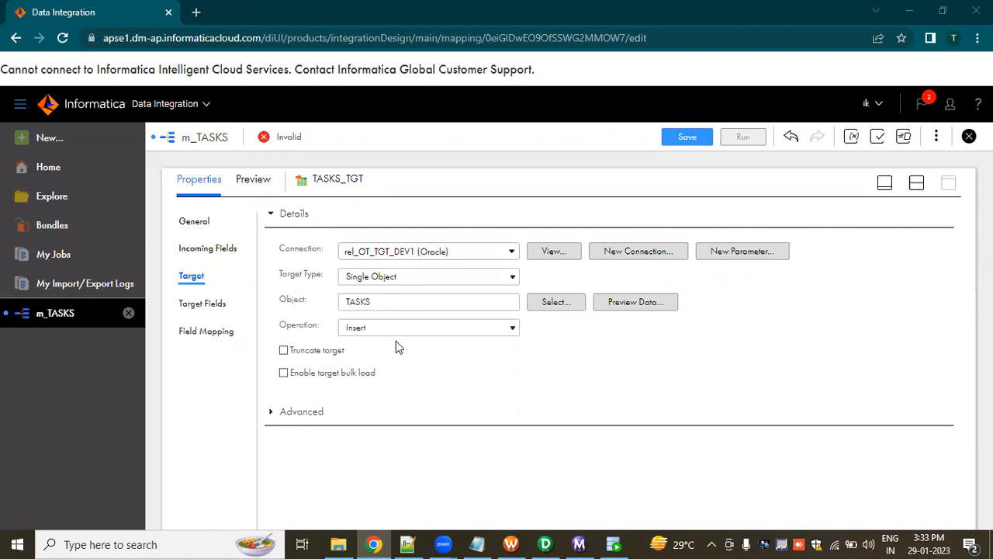
Compare the target fields of TASKS_TGT with its incoming fields, including their types and precision.
left_click(206, 303)
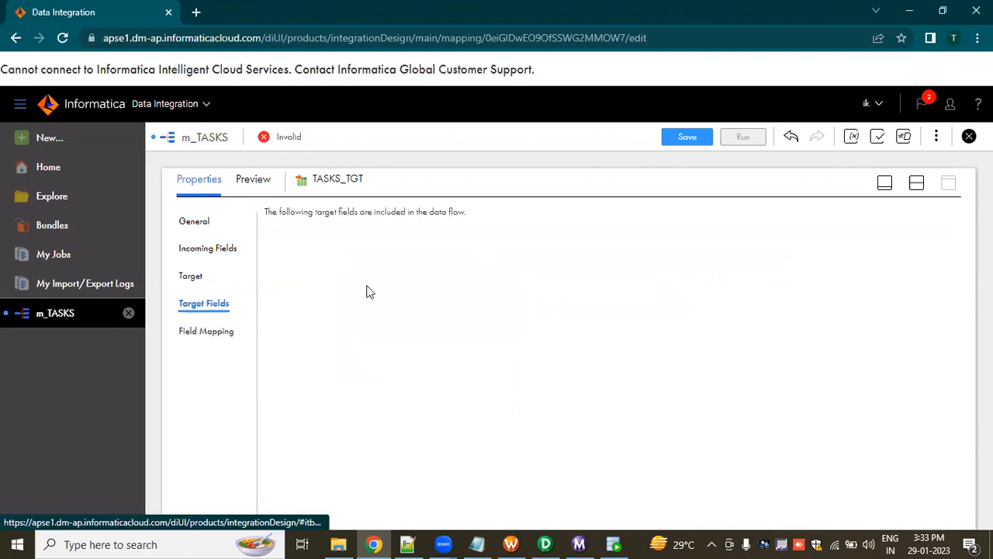
left_click(223, 249)
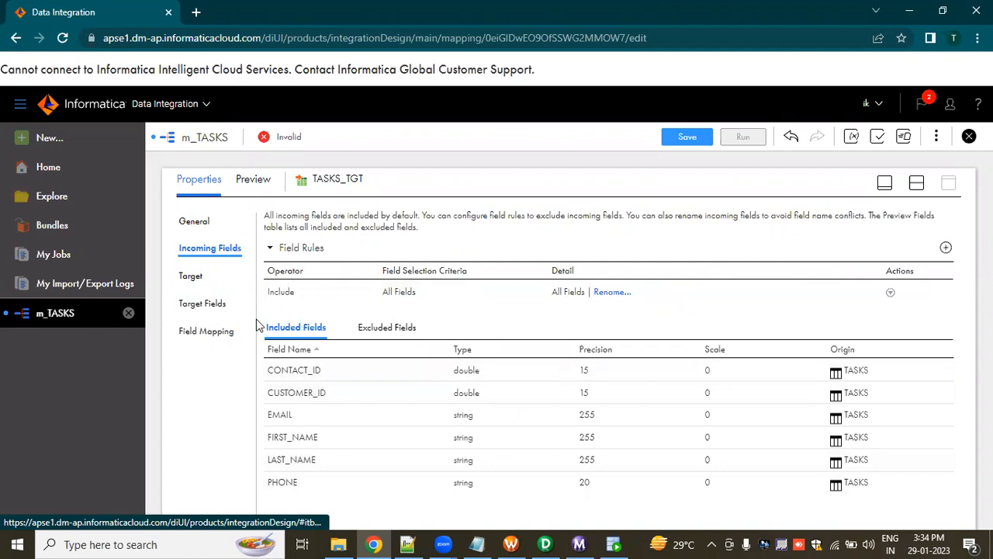
left_click(207, 303)
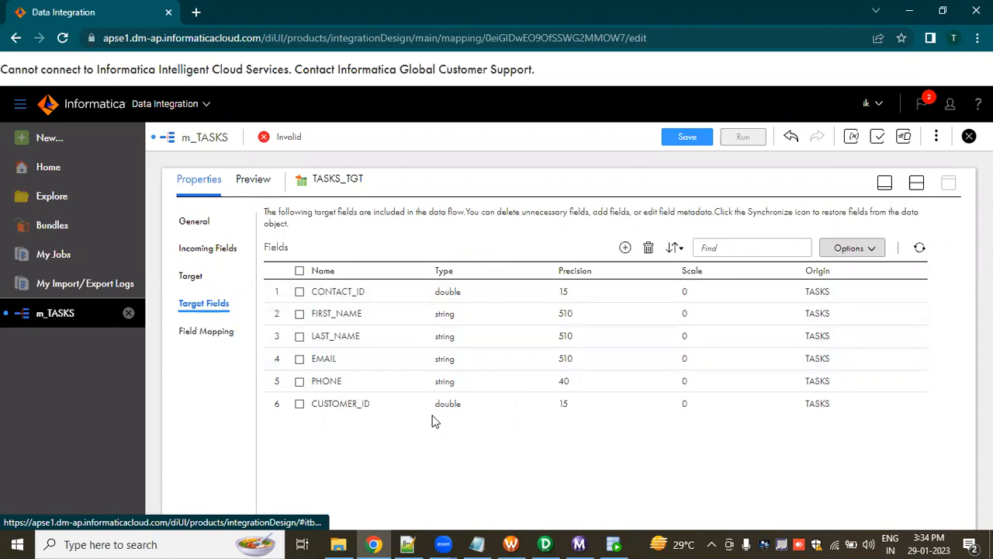
Examine the target's field mapping, including the available automap choices and the field display options.
left_click(208, 333)
left_click(208, 329)
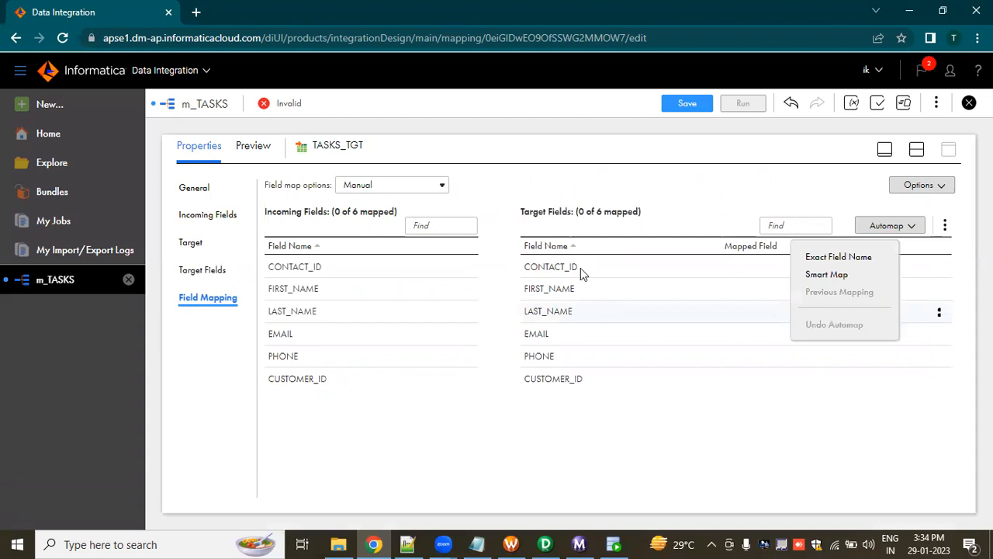
left_click(474, 350)
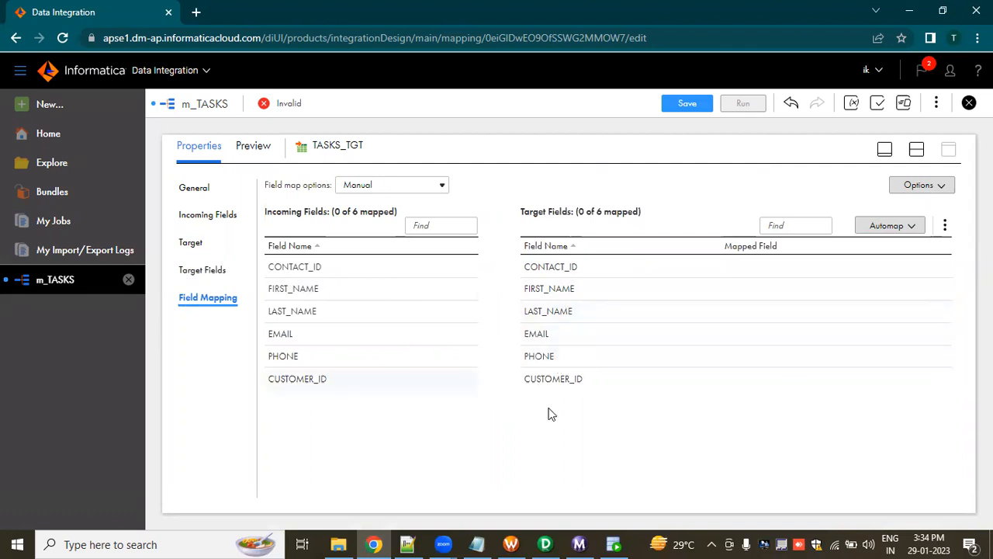
left_click(906, 230)
left_click(938, 189)
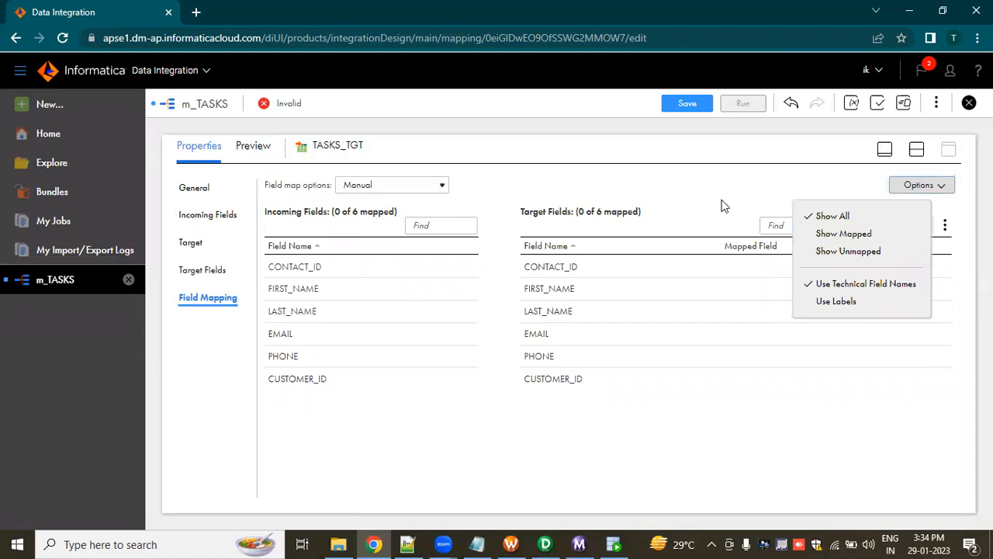
left_click(787, 211)
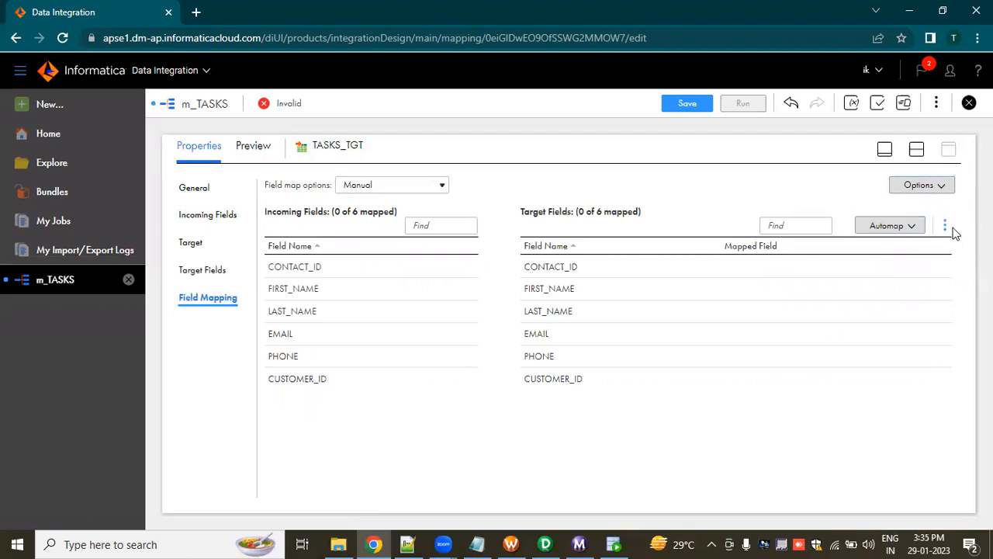
left_click(779, 432)
Show the design canvas with the properties, set the TASKS_TGT field map option to Automatic, and save the mapping.
left_click(688, 104)
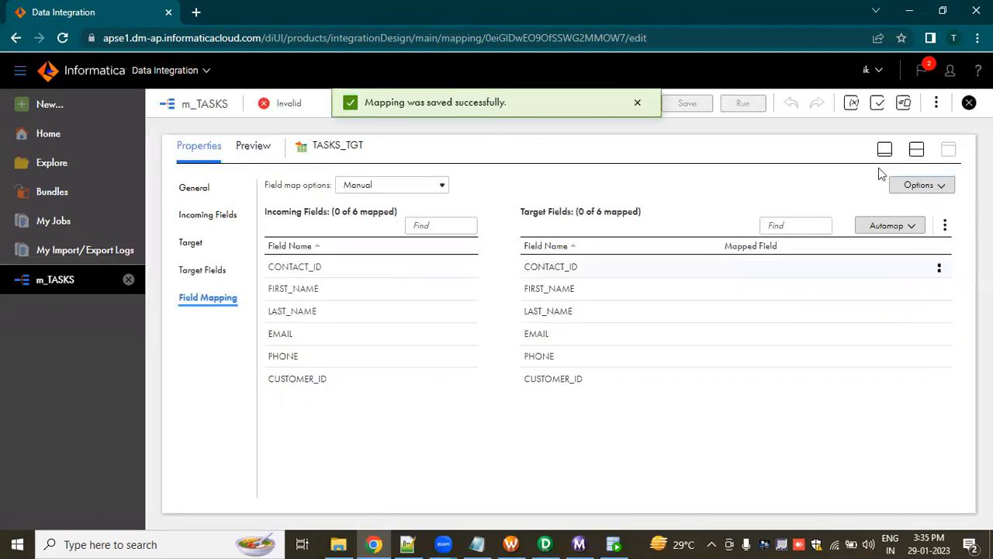
left_click(916, 150)
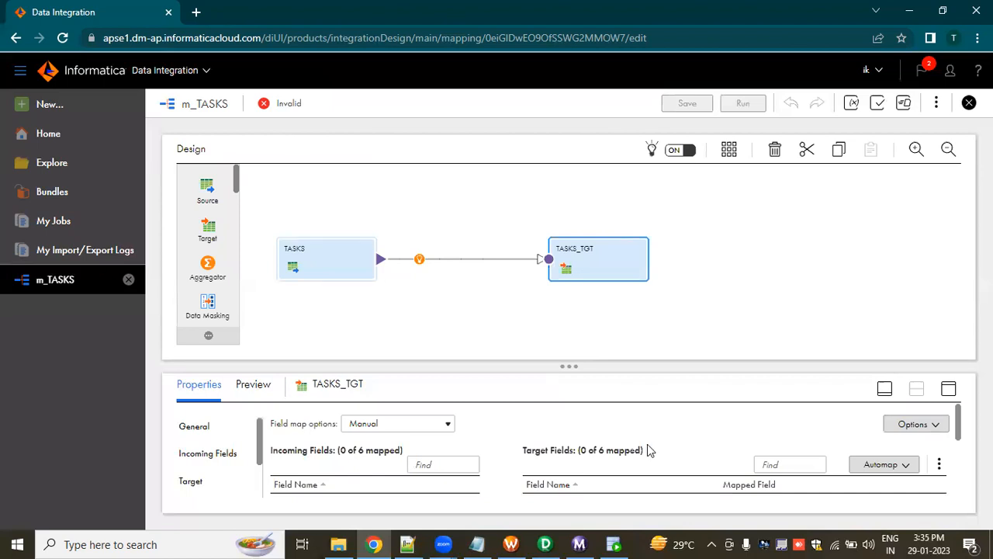
scroll(645, 426, "down", 1)
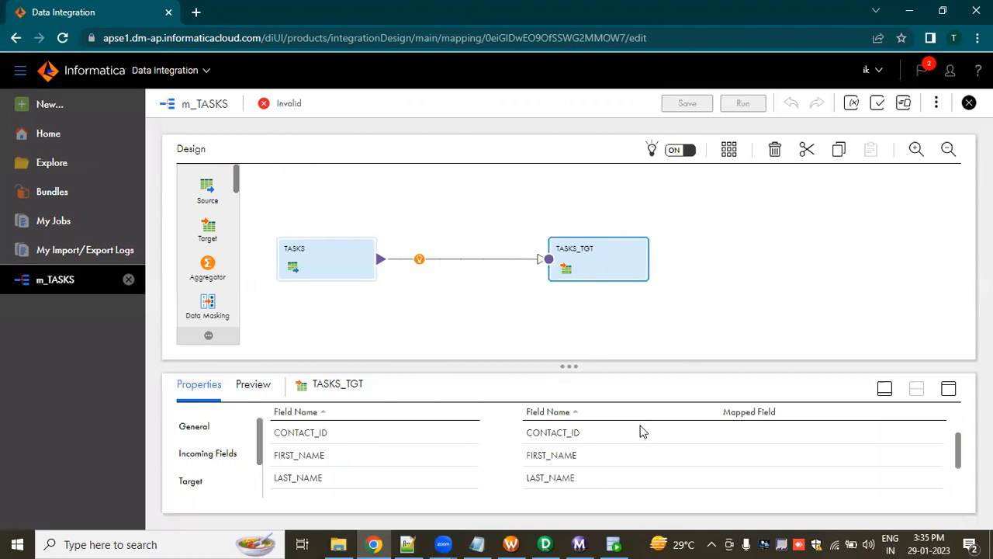
scroll(641, 432, "up", 1)
left_click(601, 264)
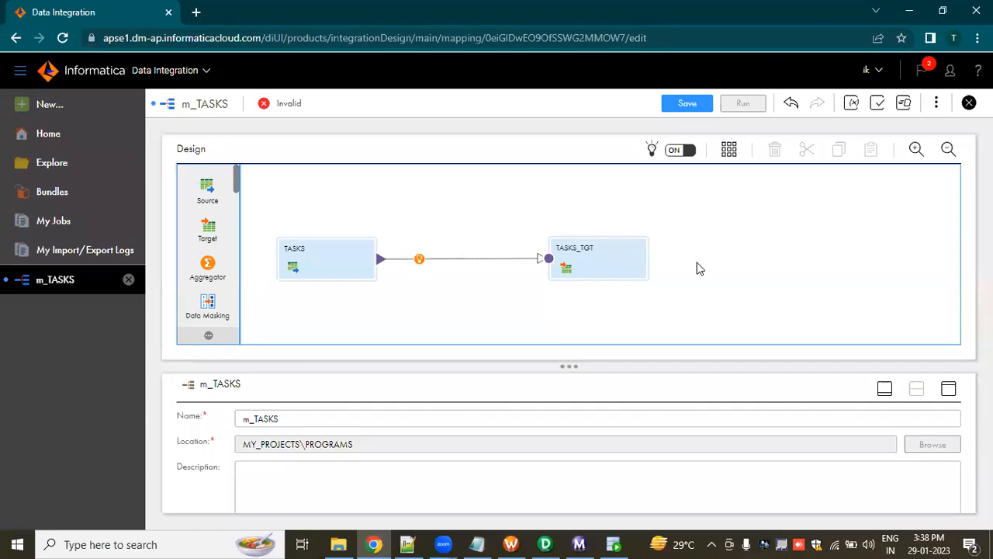
left_click(682, 109)
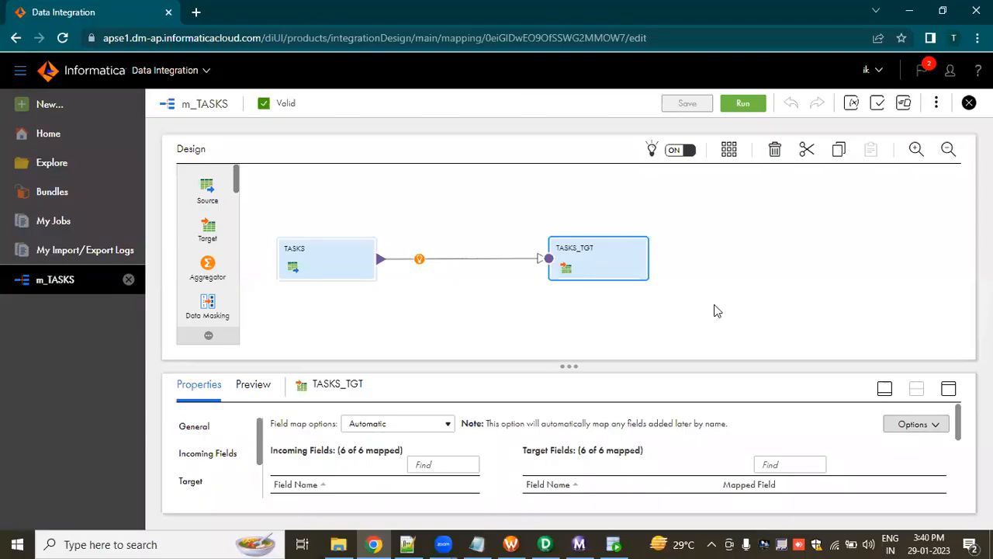
left_click(200, 483)
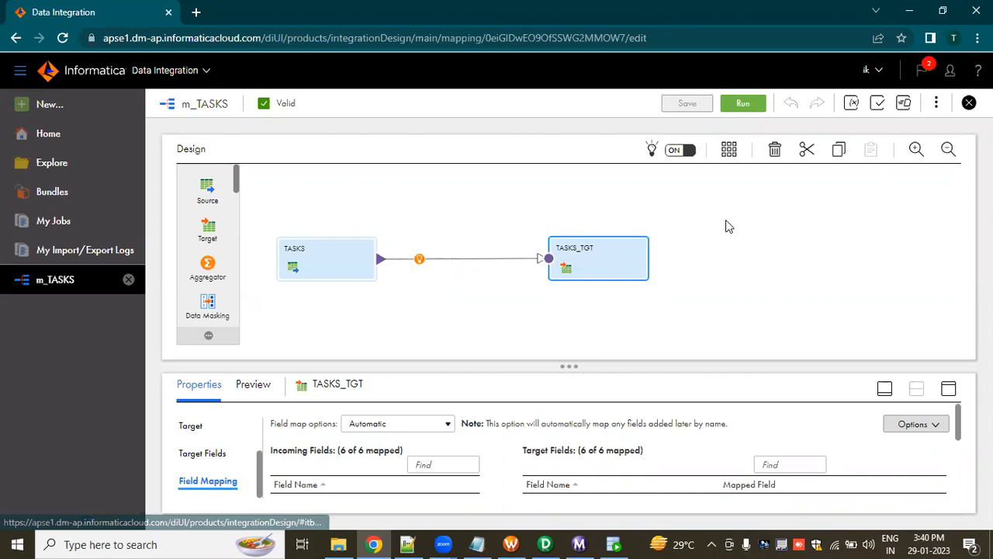
left_click(575, 357)
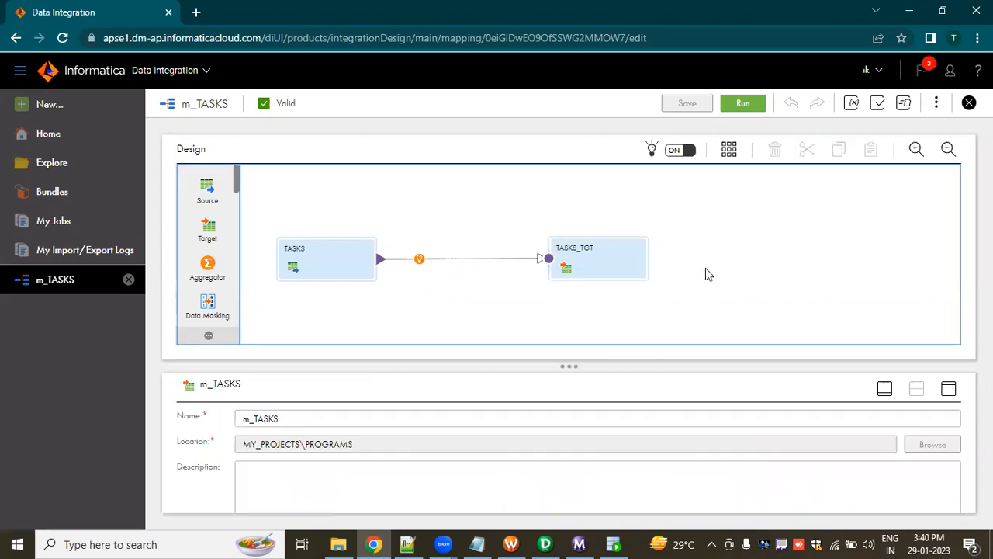
Run the m_TASKS mapping using DESKTOP-2FJ0L0G as the runtime environment.
left_click(744, 103)
left_click(743, 104)
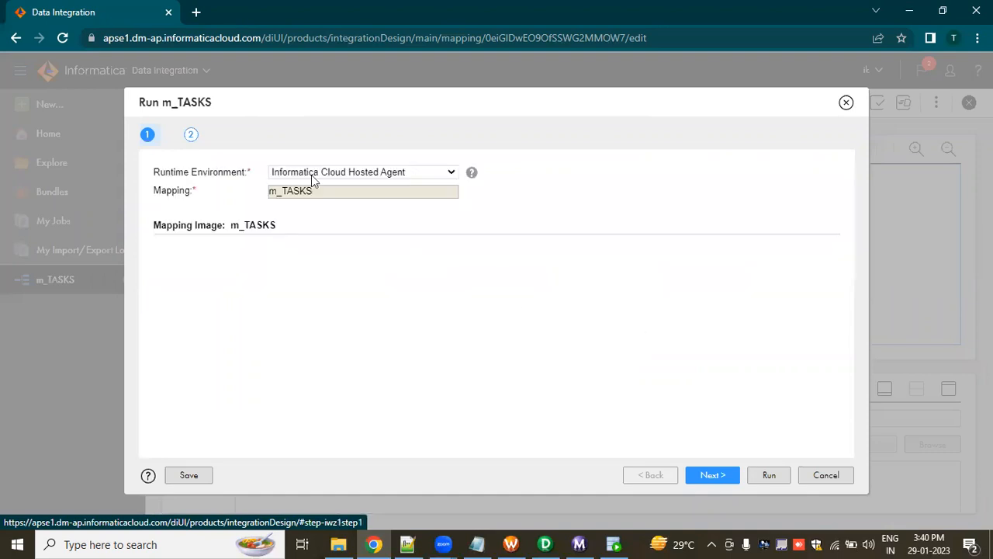
left_click(451, 172)
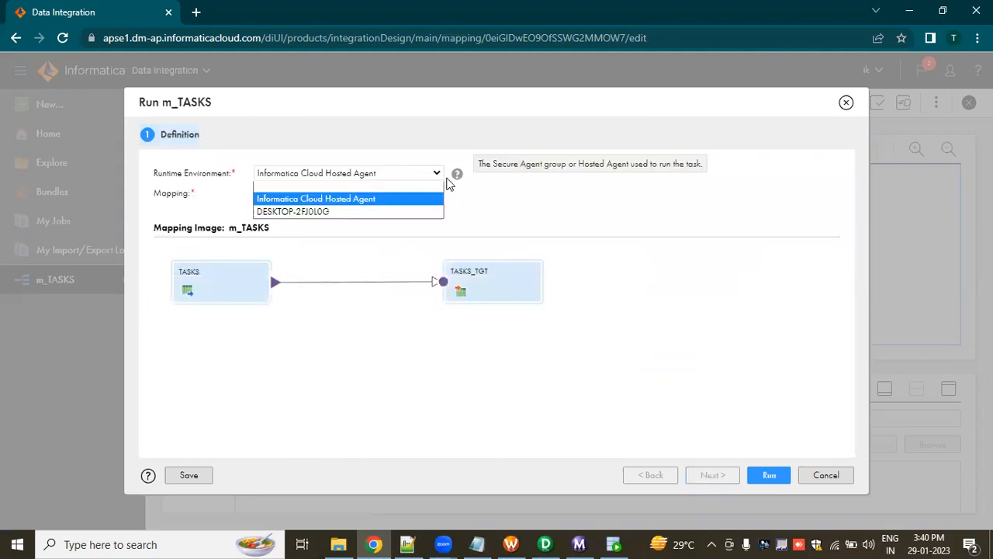
left_click(314, 210)
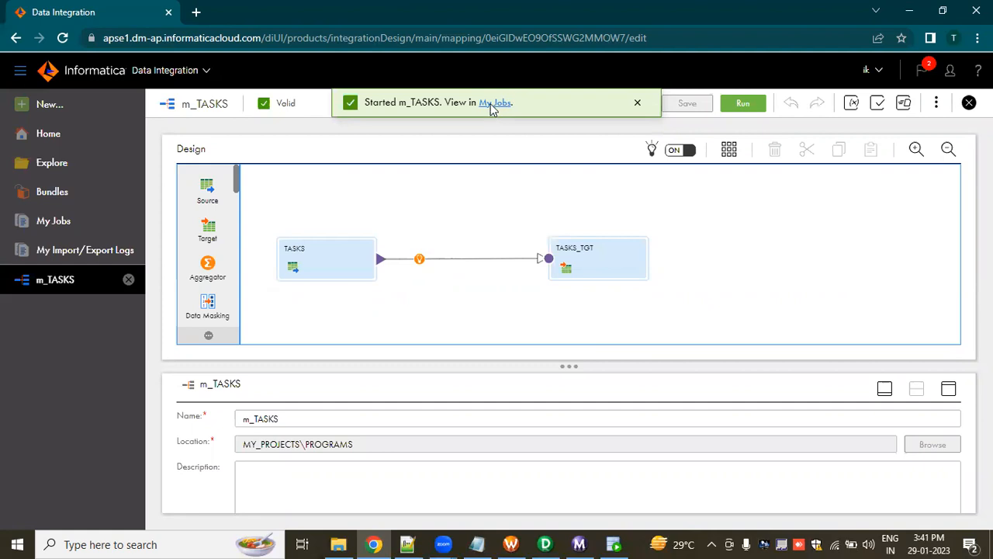
Open the job list for the m_TASKS run and refresh it until the job finishes, checking its status and rows processed.
left_click(492, 105)
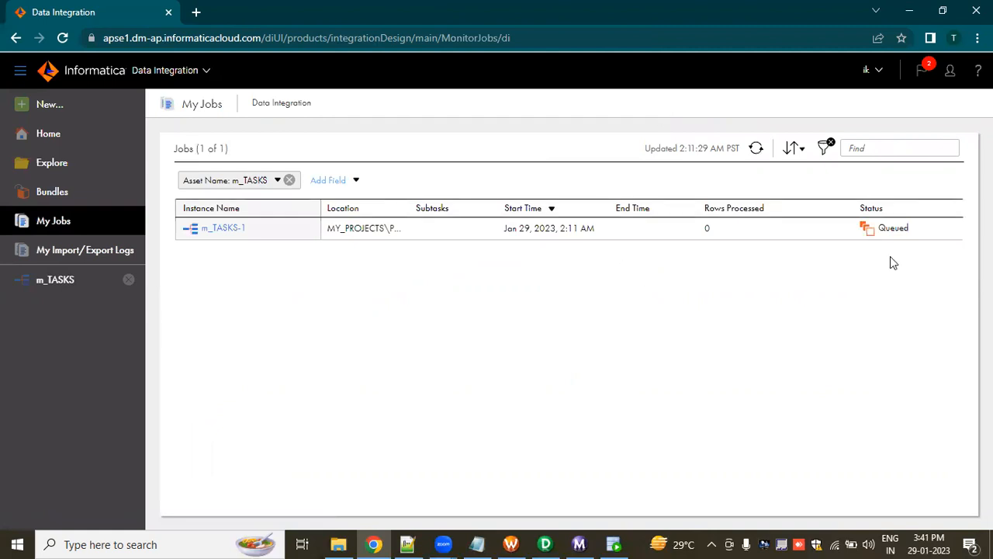
mouse_move(884, 229)
left_click(757, 149)
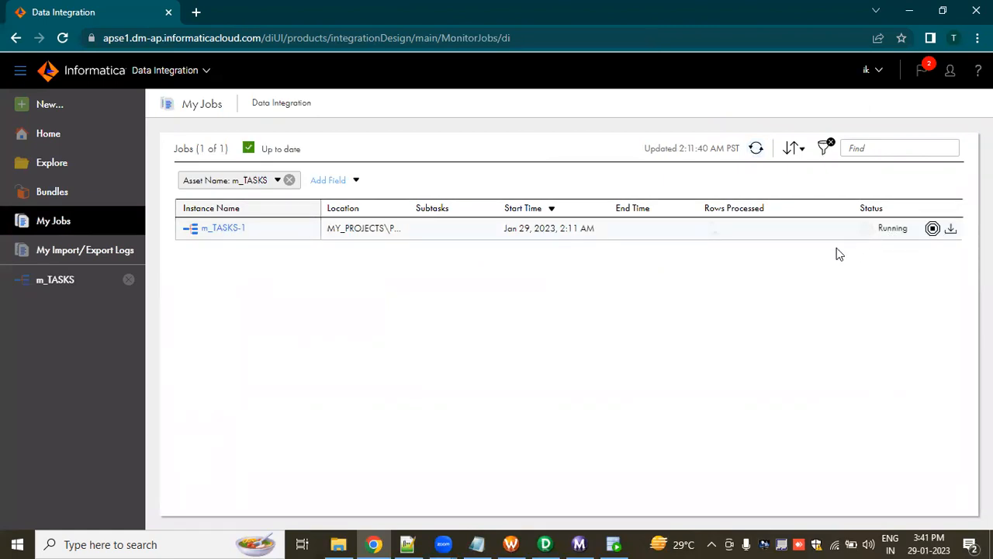
left_click(758, 152)
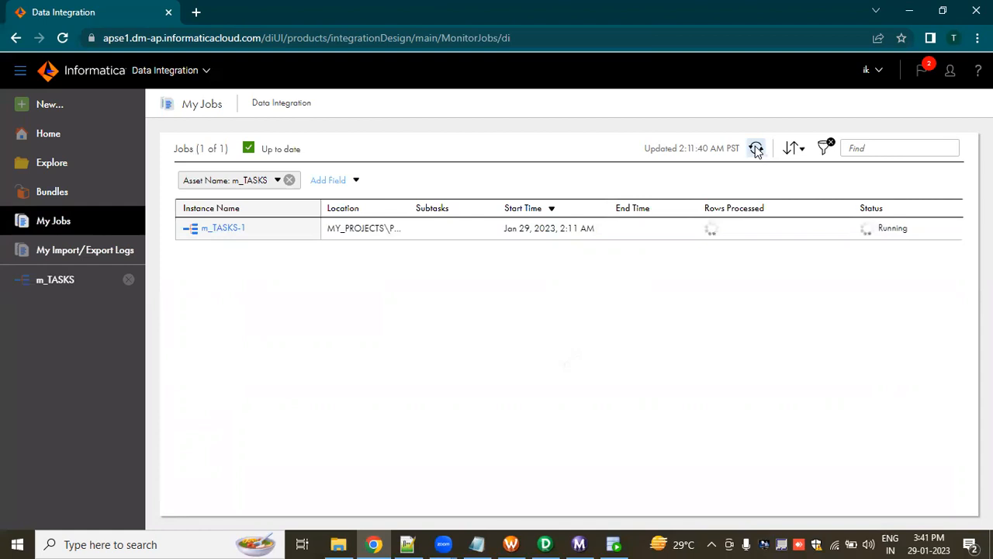
left_click(756, 150)
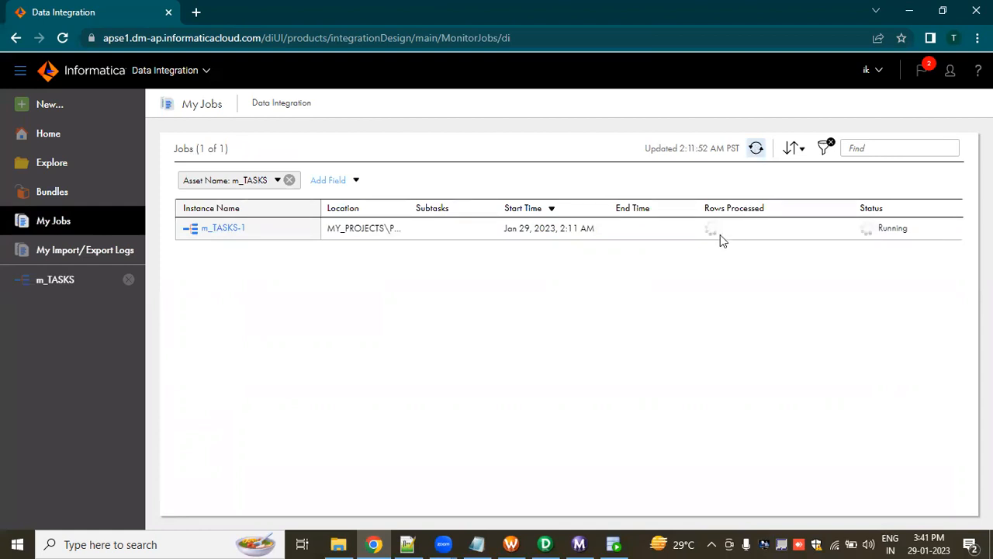
left_click(758, 150)
left_click(759, 152)
left_click(758, 150)
left_click(758, 152)
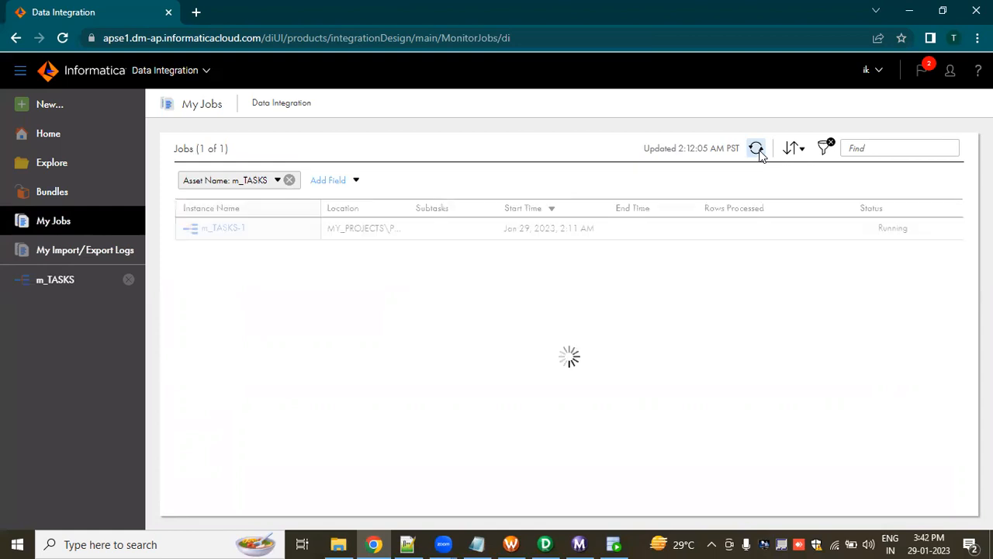
left_click(758, 151)
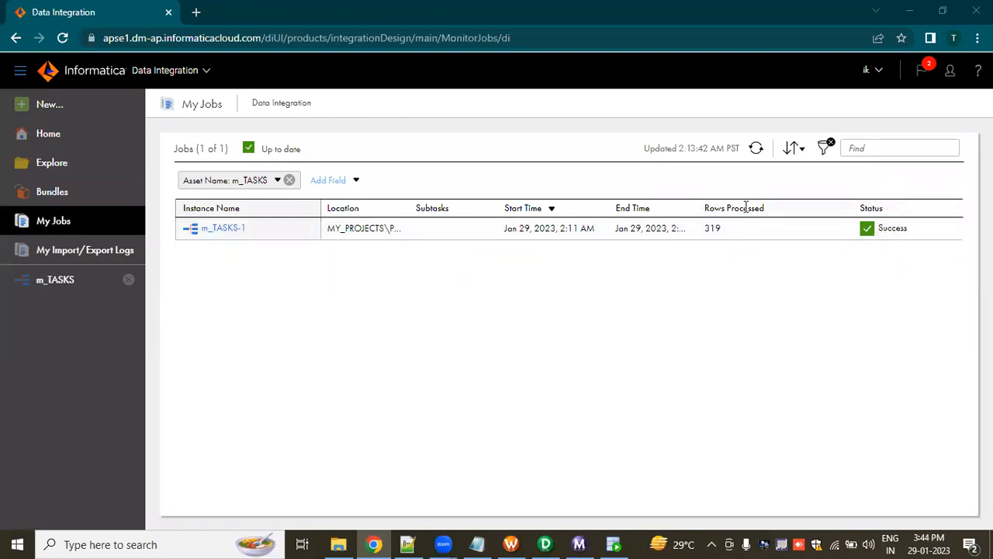
left_click(718, 233)
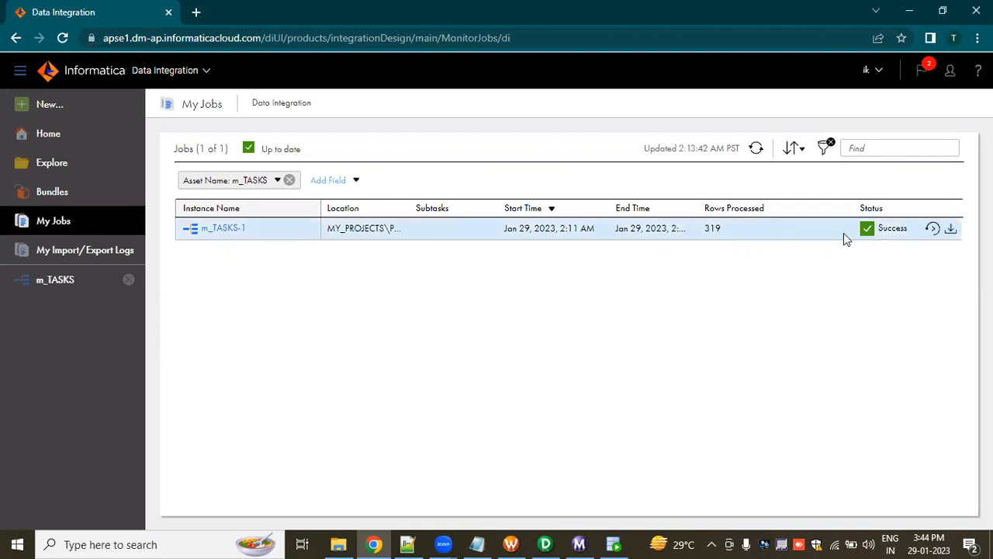
Switch to Oracle SQL Developer and count the rows in the source TASKS query result.
left_click(613, 543)
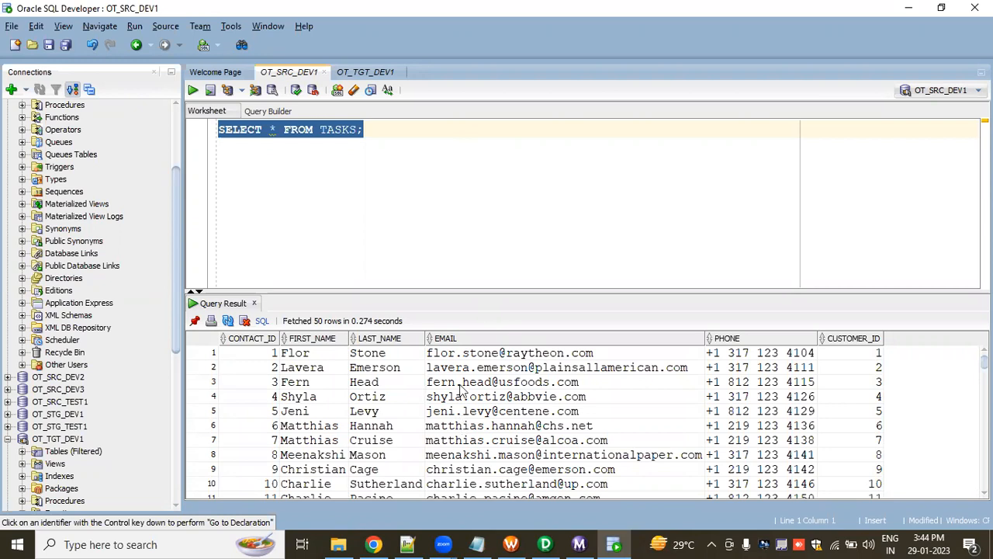
left_click(613, 544)
left_click(614, 543)
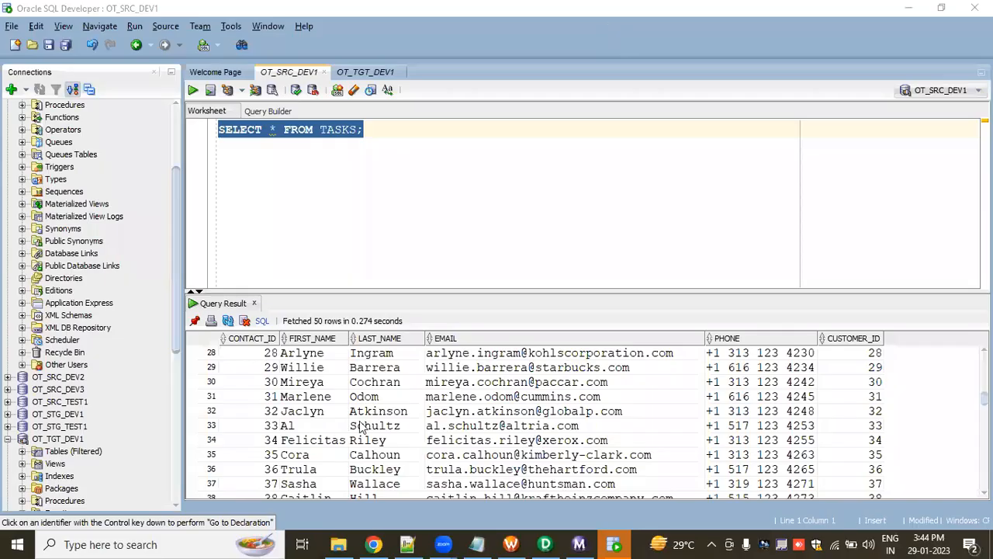
right_click(458, 410)
scroll(429, 398, "down", 4)
right_click(428, 398)
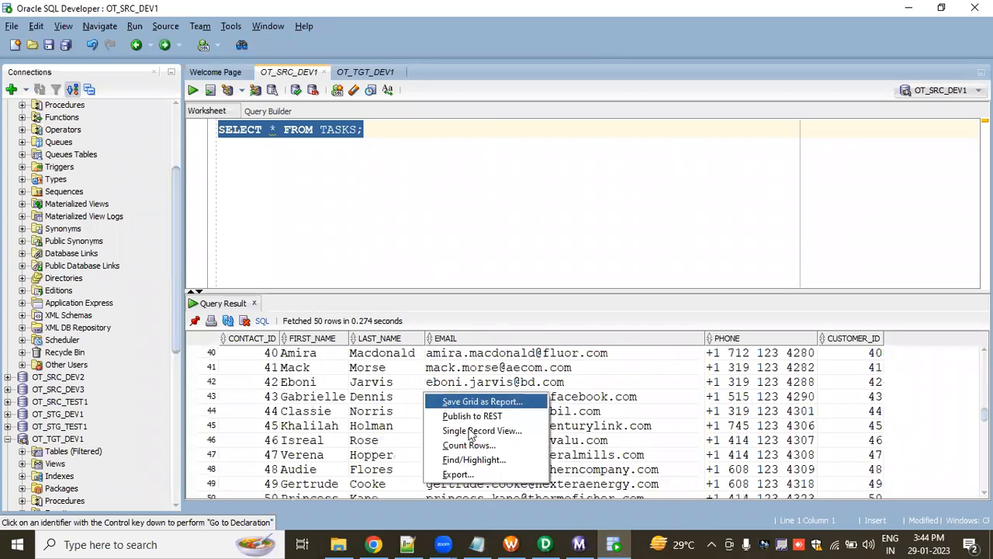
key("Escape")
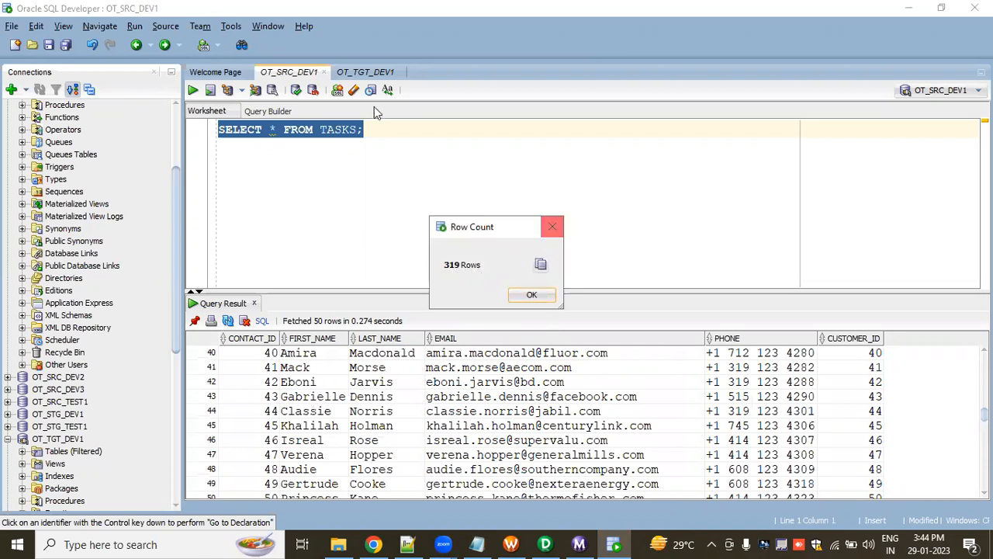
Run SELECT * FROM TASKS on the OT_TGT_DEV1 connection and count the rows in the target query result.
left_click(532, 294)
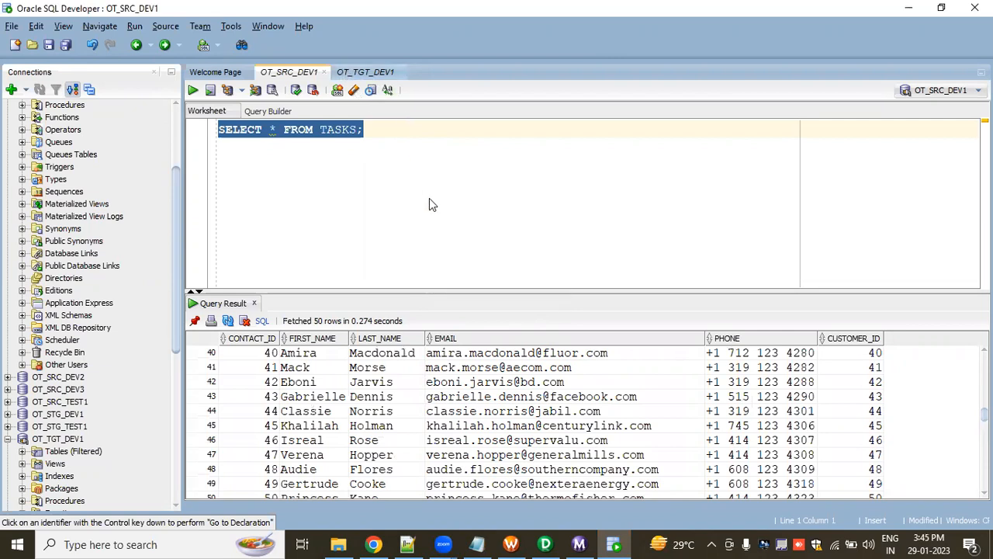
left_click(365, 71)
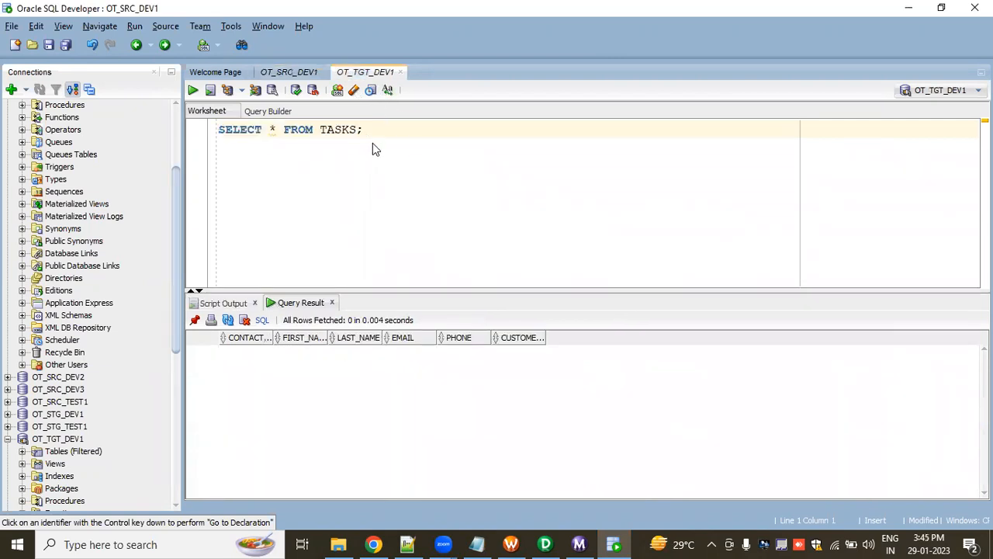
left_click(379, 130)
left_click(191, 93)
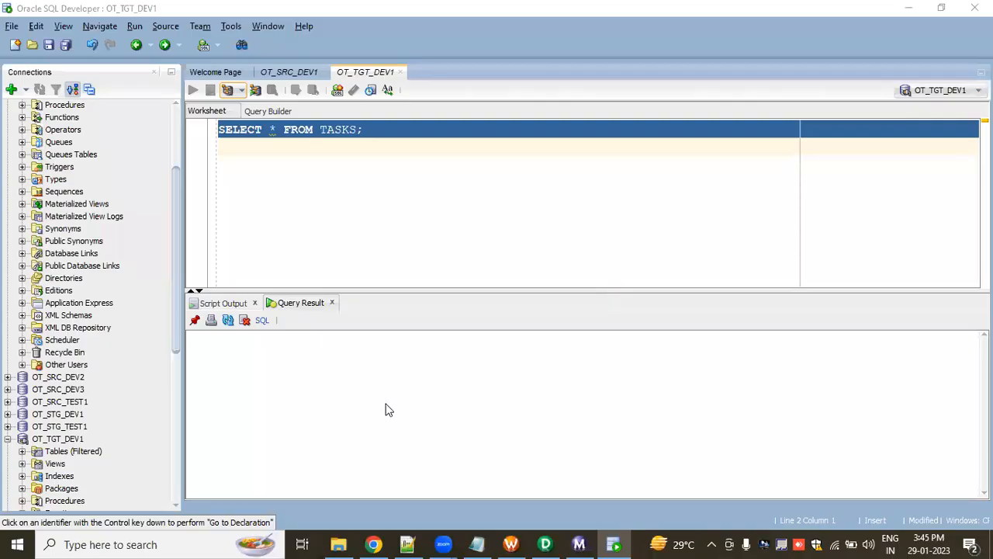
right_click(434, 418)
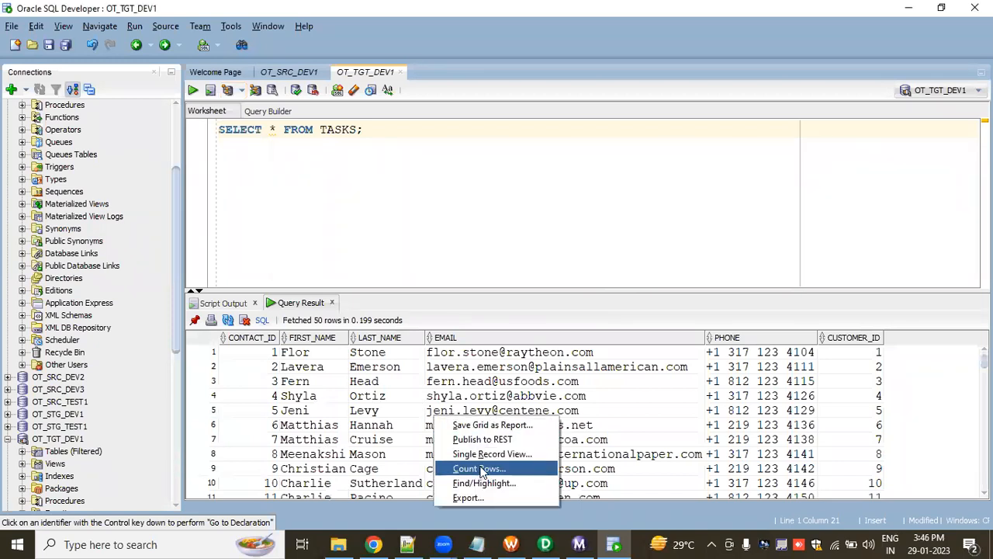
left_click(477, 469)
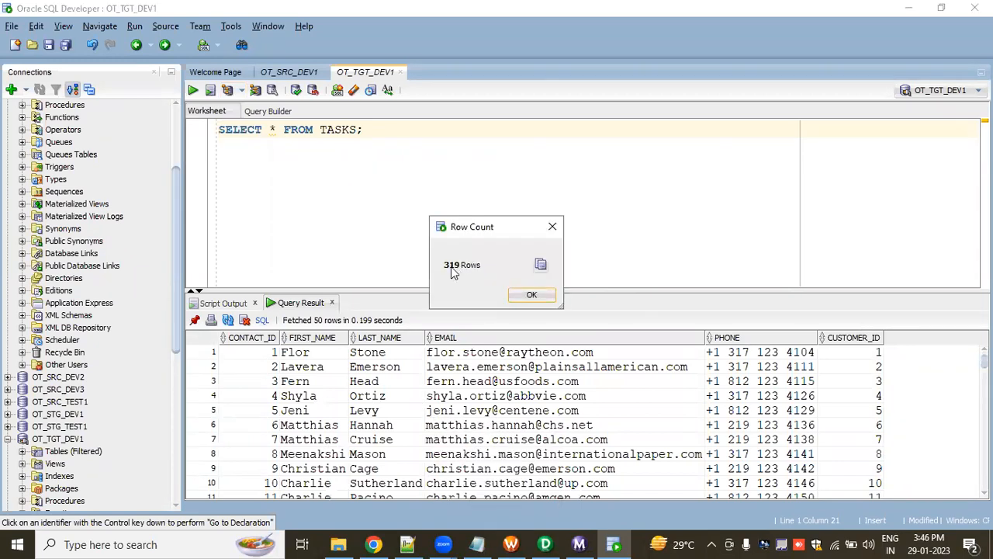
left_click(535, 295)
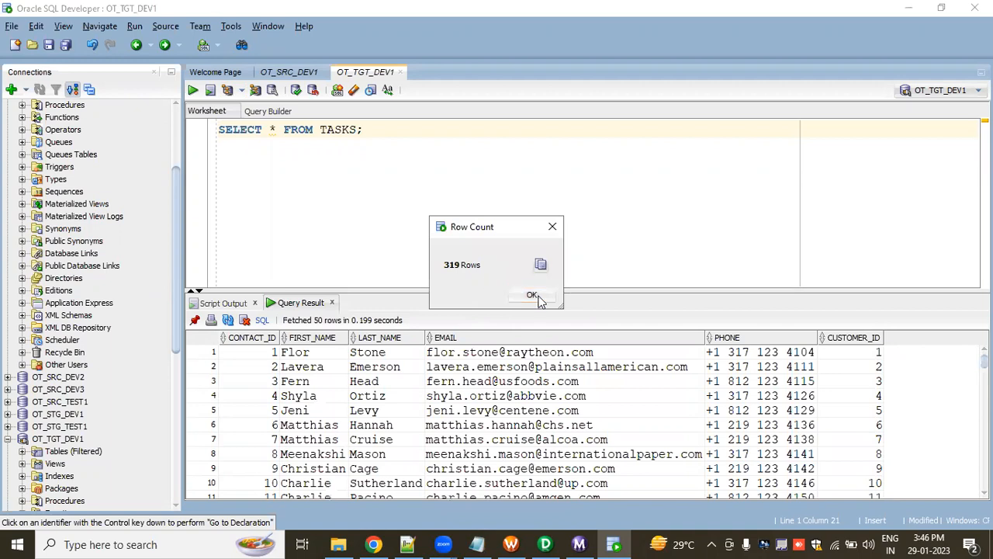